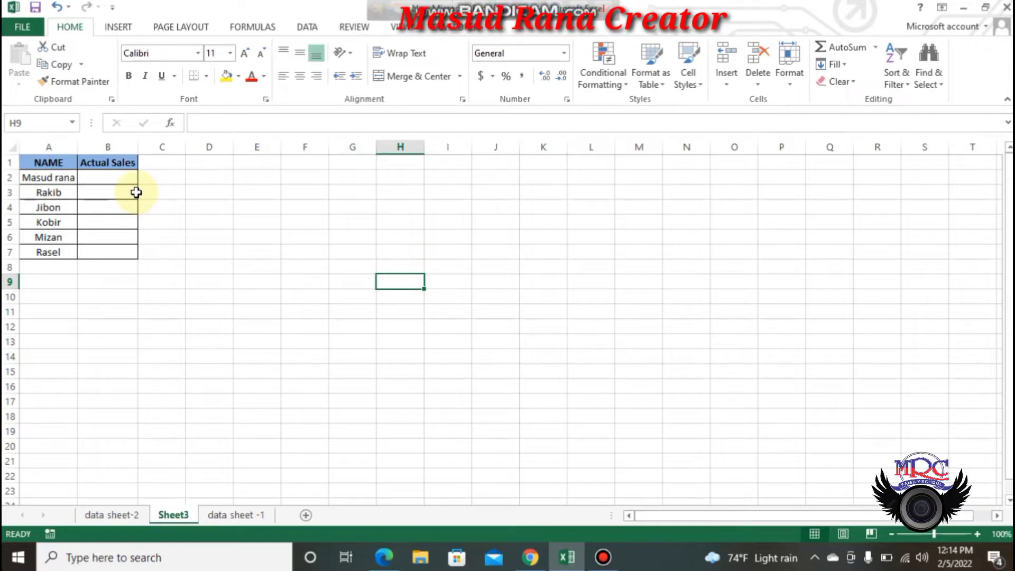
- Look over the names and sales figures on the data sheet -1 worksheet and return to Sheet3
{"action": "left_click", "coordinate": [233, 515]}
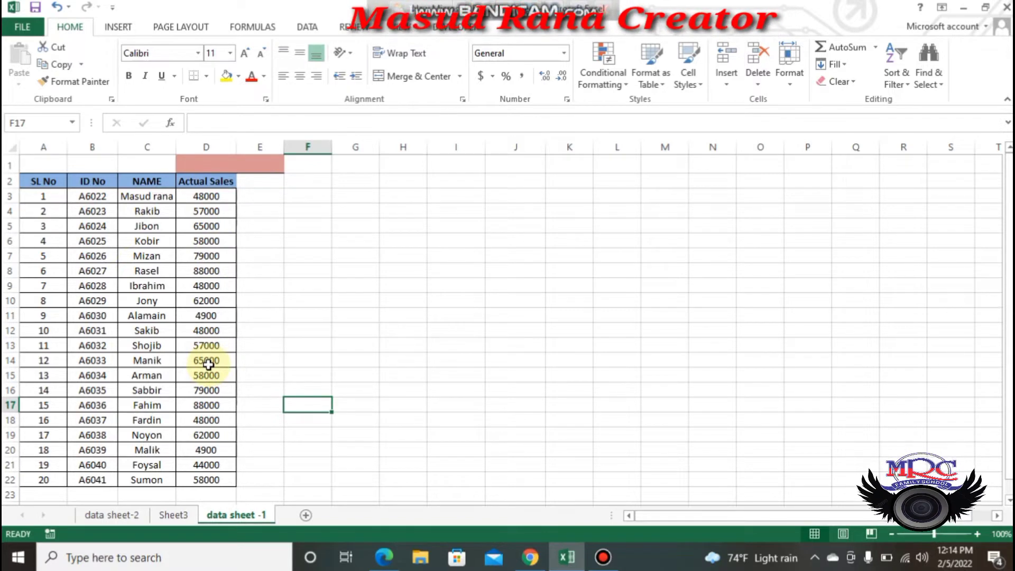
{"action": "key", "text": "ctrl+f"}
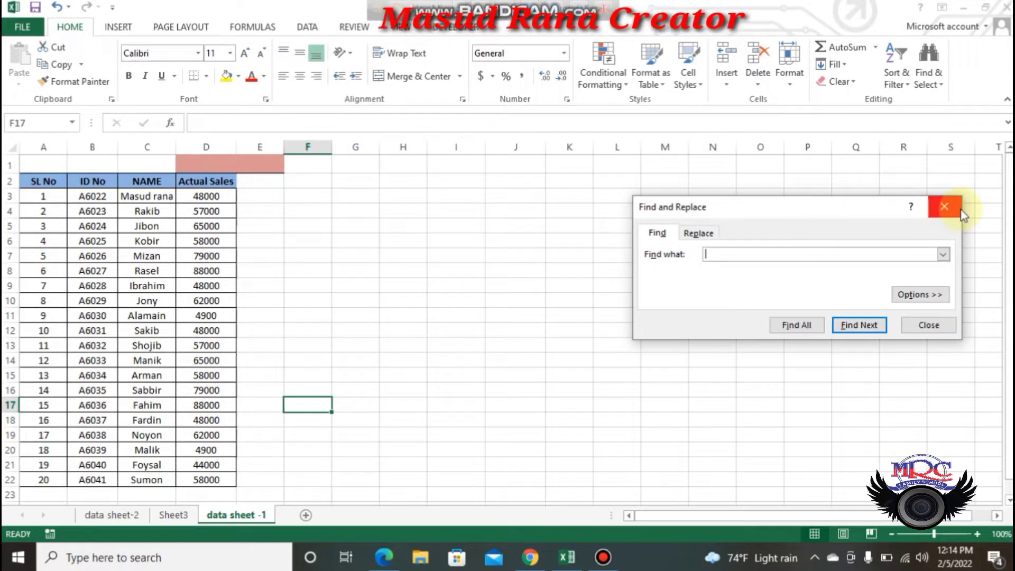
{"action": "left_click", "coordinate": [946, 207]}
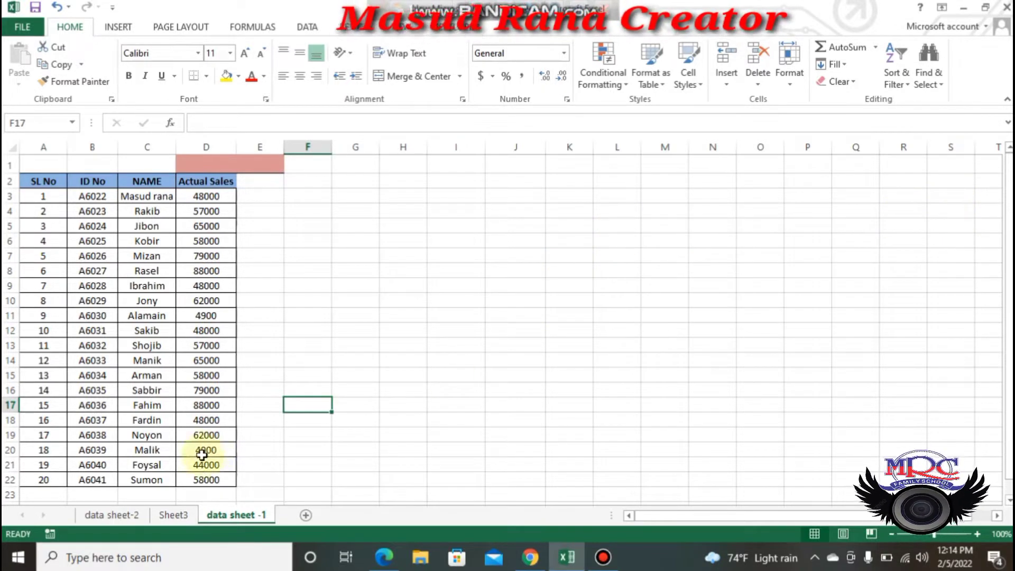
{"action": "left_click", "coordinate": [174, 514]}
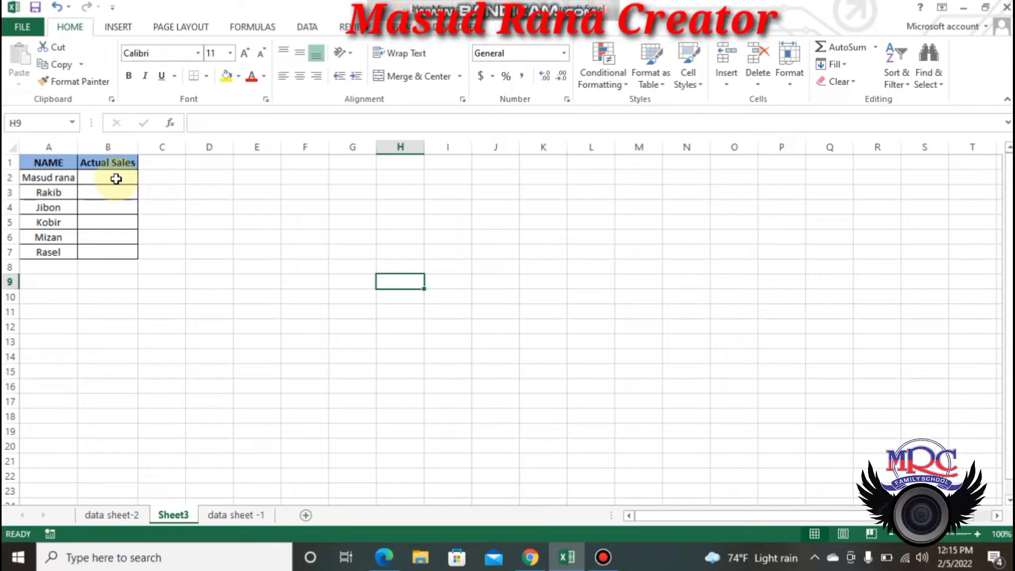
- Start a VLOOKUP function in cell B2 of Sheet3 with A2 as the lookup value
{"action": "left_click", "coordinate": [251, 29]}
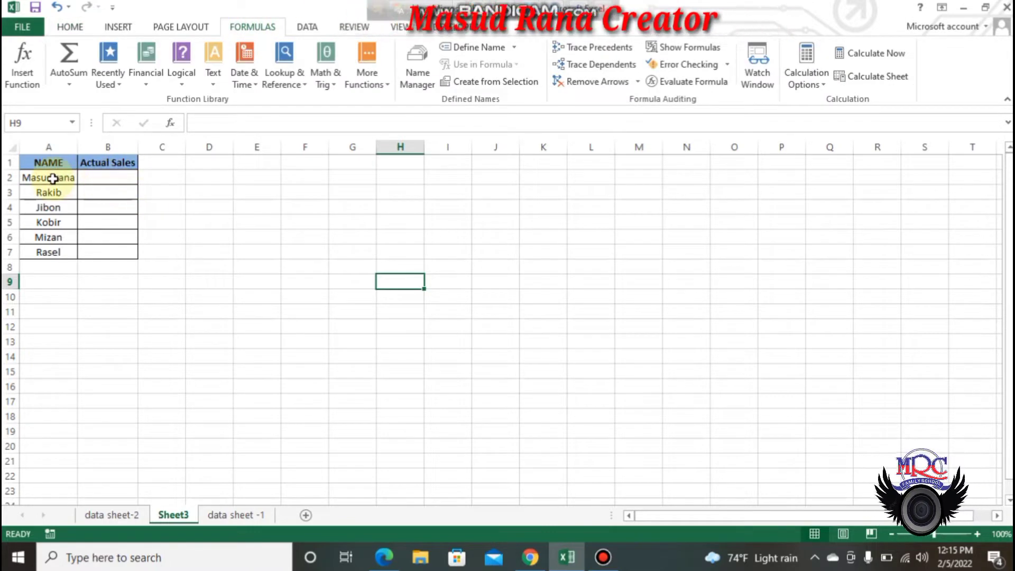
{"action": "left_click", "coordinate": [114, 176]}
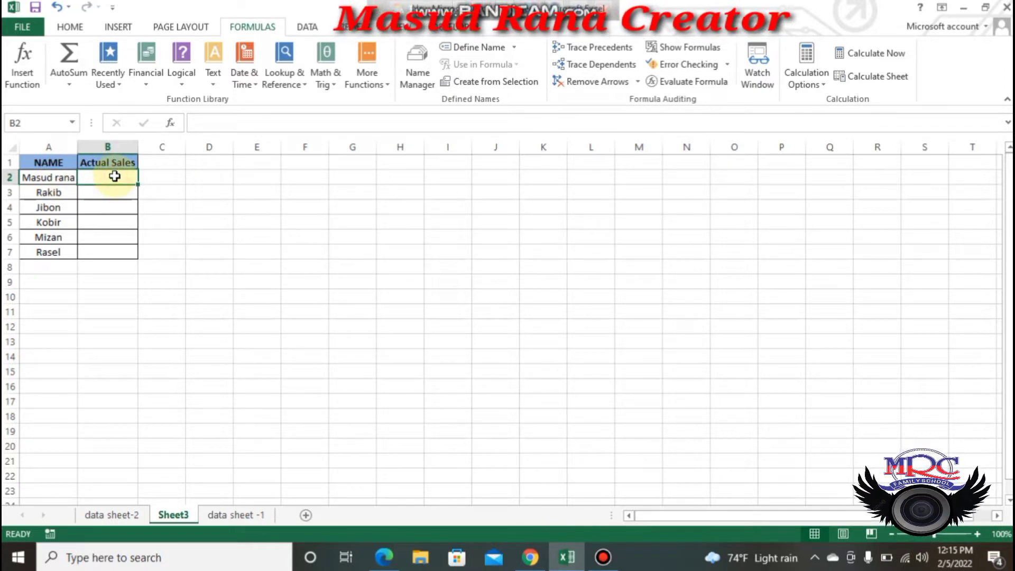
{"action": "left_click", "coordinate": [305, 86]}
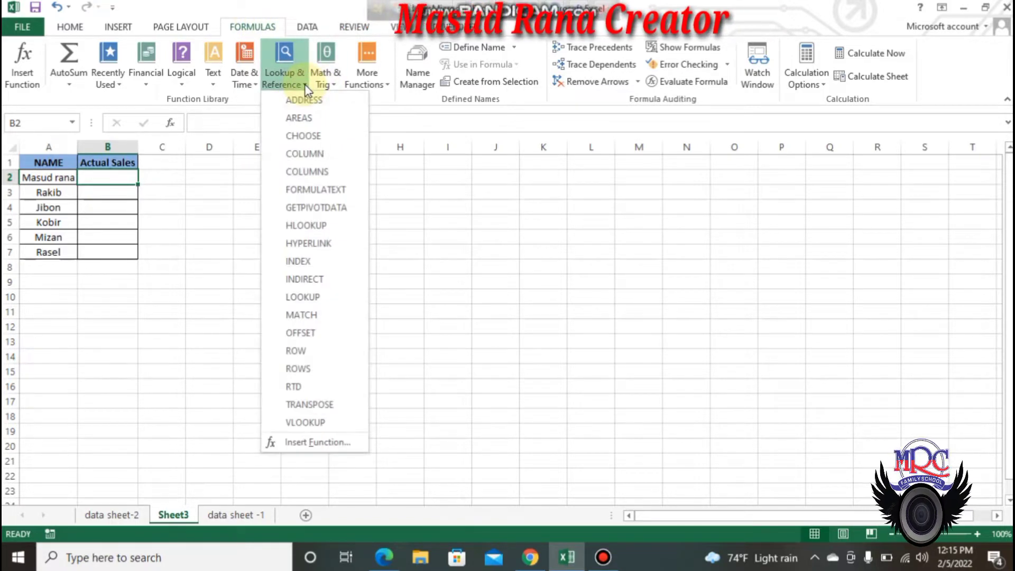
{"action": "left_click", "coordinate": [308, 424]}
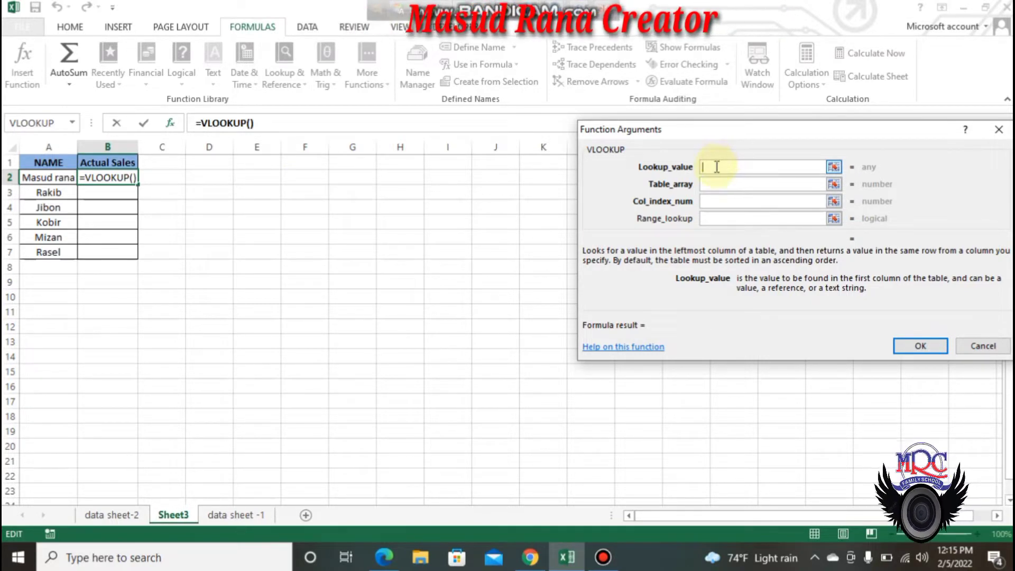
{"action": "left_click", "coordinate": [51, 178]}
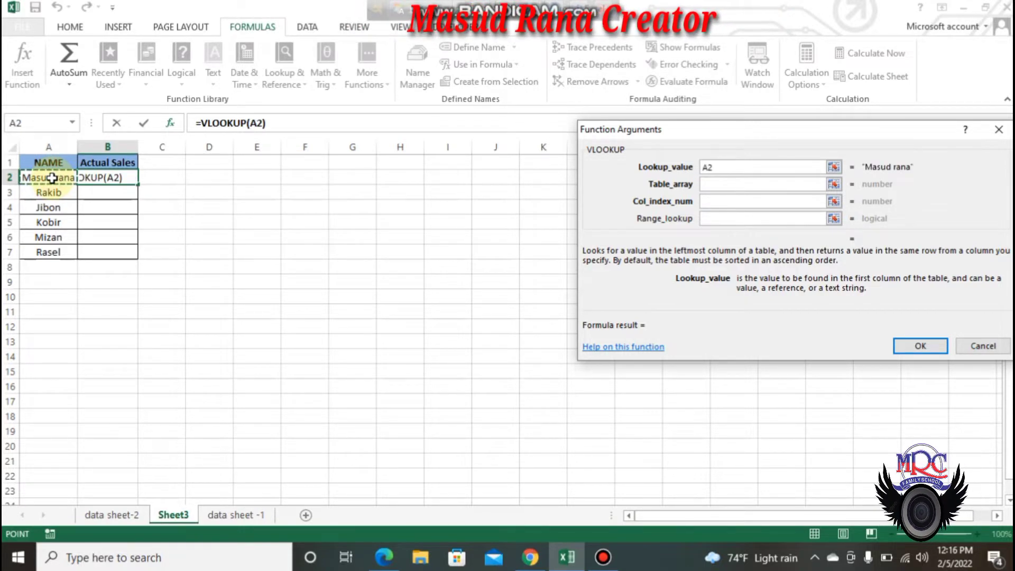
- Set the VLOOKUP table array to columns C:D of the data sheet -1 worksheet
{"action": "left_click", "coordinate": [716, 184]}
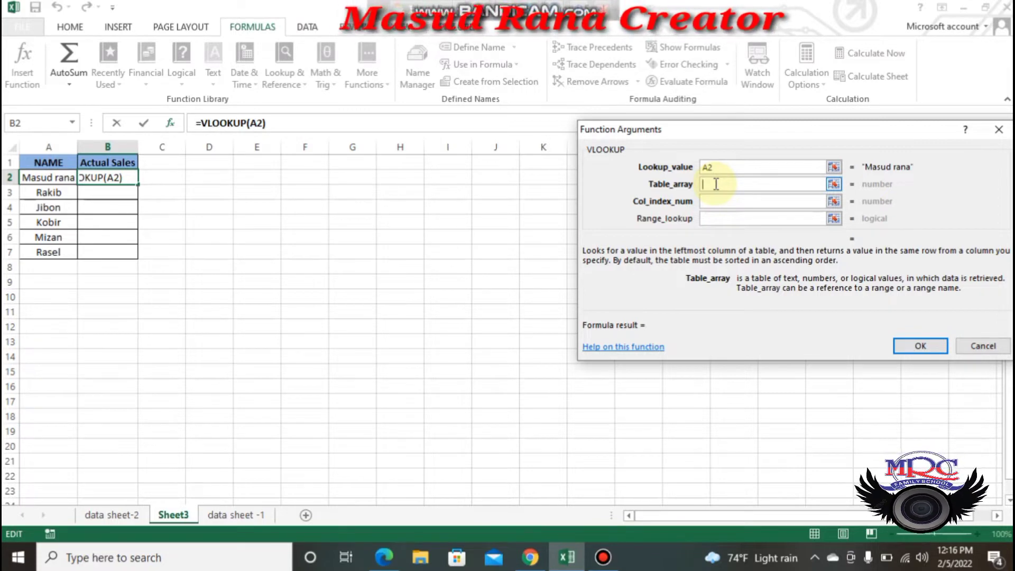
{"action": "left_click", "coordinate": [239, 515]}
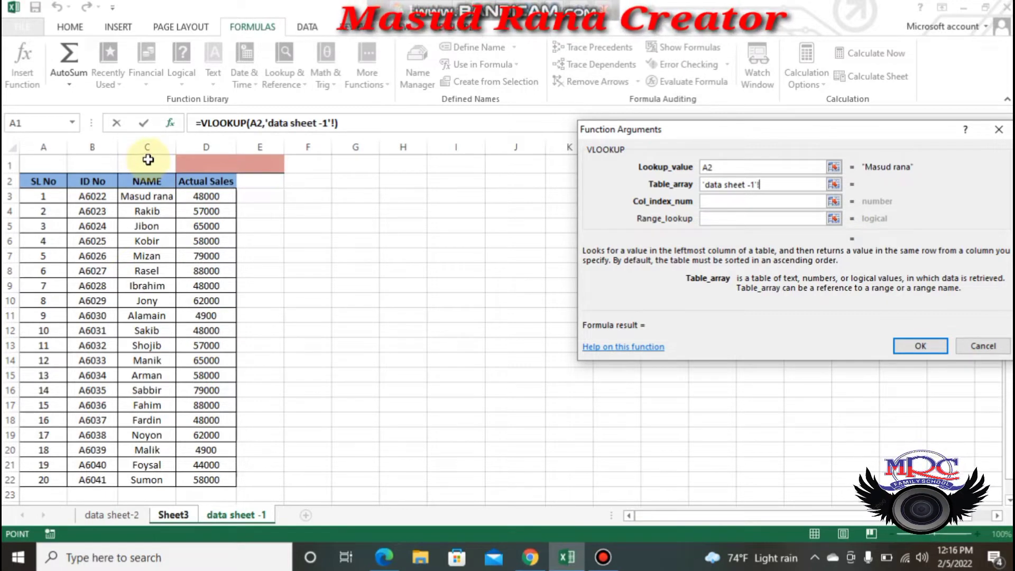
{"action": "left_click_drag", "start_coordinate": [148, 147], "coordinate": [203, 155]}
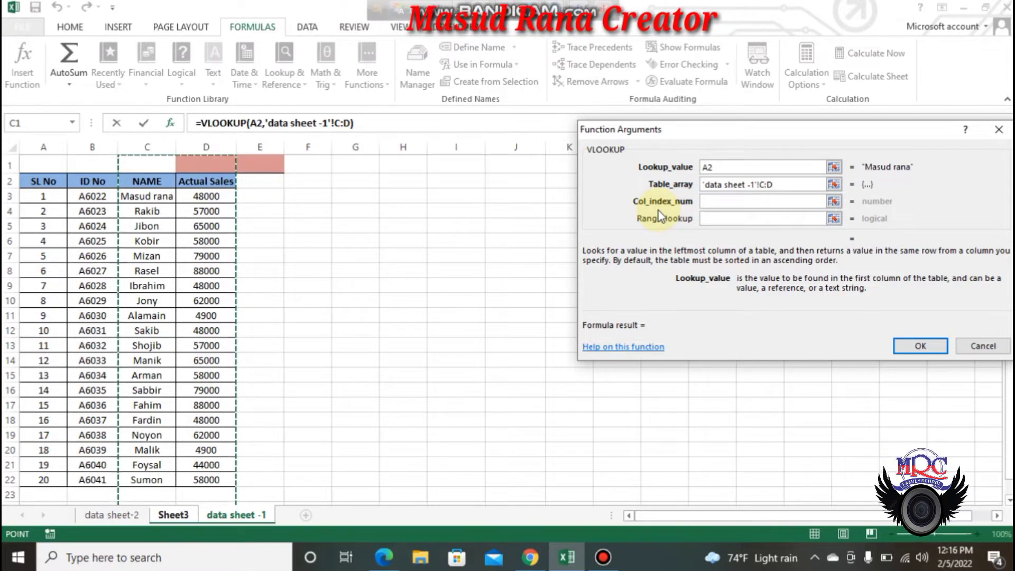
{"action": "left_click", "coordinate": [712, 199]}
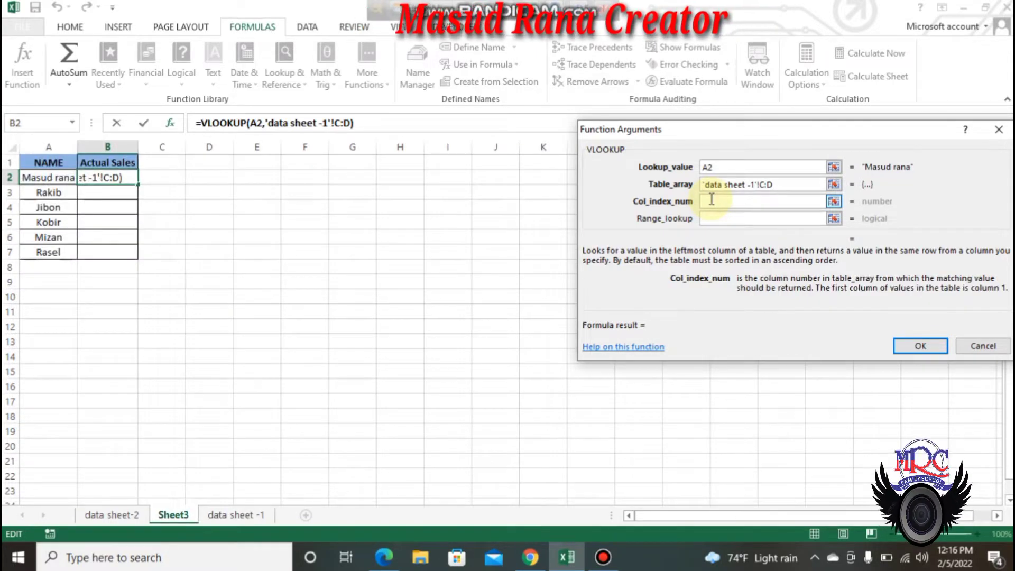
{"action": "left_click", "coordinate": [241, 518]}
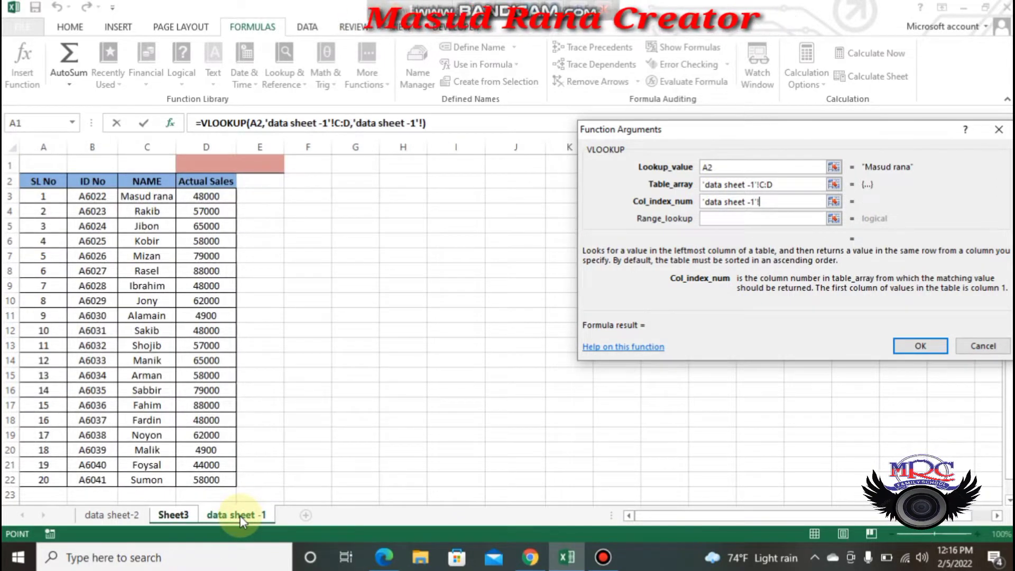
{"action": "key", "text": "BackSpace"}
{"action": "key", "text": "BackSpace"}
{"action": "key", "text": "BackSpace"}
{"action": "key", "text": "BackSpace"}
{"action": "key", "text": "BackSpace"}
{"action": "key", "text": "BackSpace"}
{"action": "key", "text": "BackSpace"}
{"action": "key", "text": "BackSpace"}
{"action": "key", "text": "BackSpace"}
{"action": "key", "text": "BackSpace"}
{"action": "key", "text": "BackSpace"}
{"action": "key", "text": "BackSpace"}
{"action": "key", "text": "BackSpace"}
{"action": "key", "text": "BackSpace"}
{"action": "key", "text": "BackSpace"}
{"action": "key", "text": "BackSpace"}
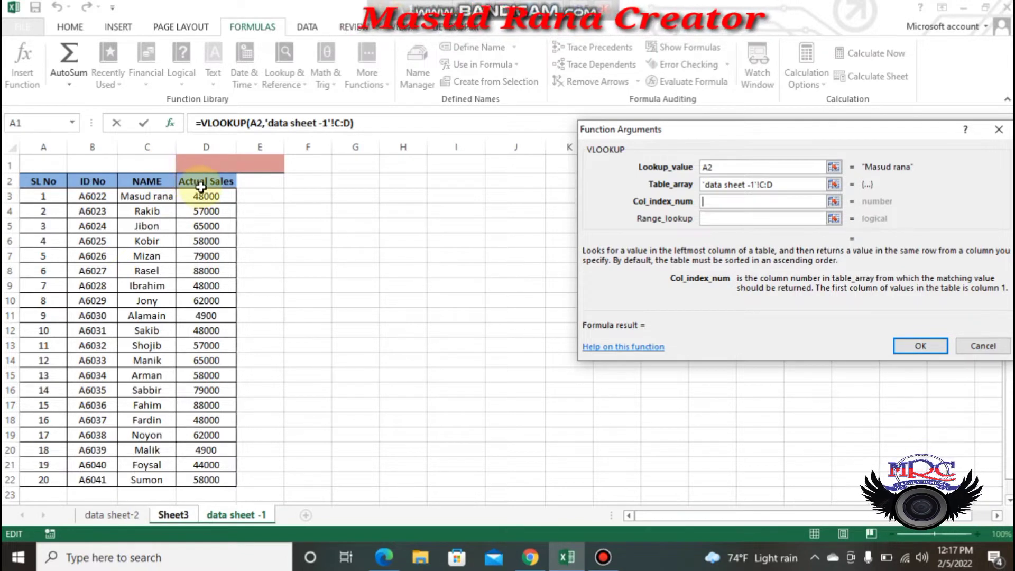
- Set the VLOOKUP column index to 2 and the range lookup to FALSE, and enter the formula in B2
{"action": "type", "text": "2"}
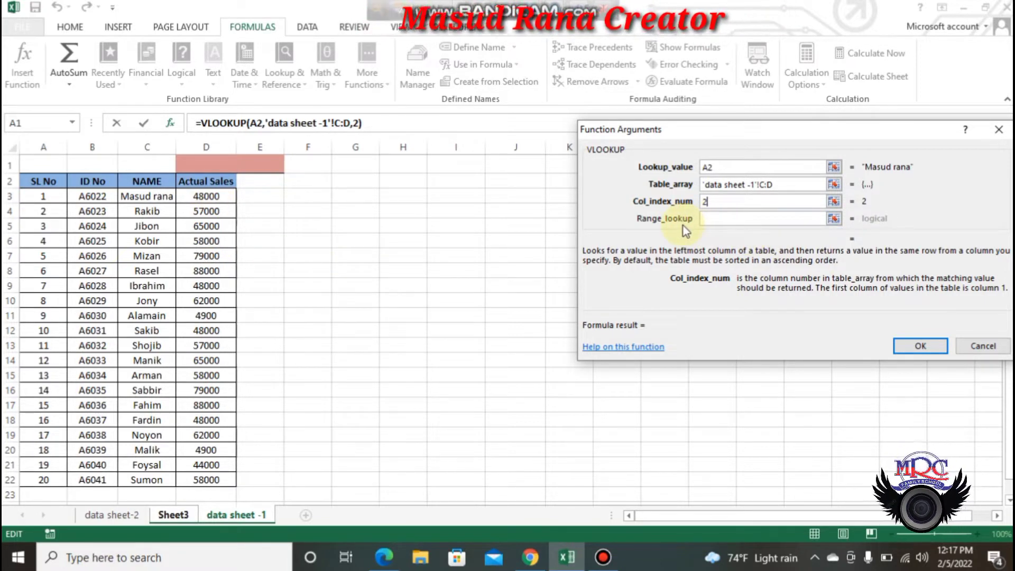
{"action": "left_click", "coordinate": [721, 218]}
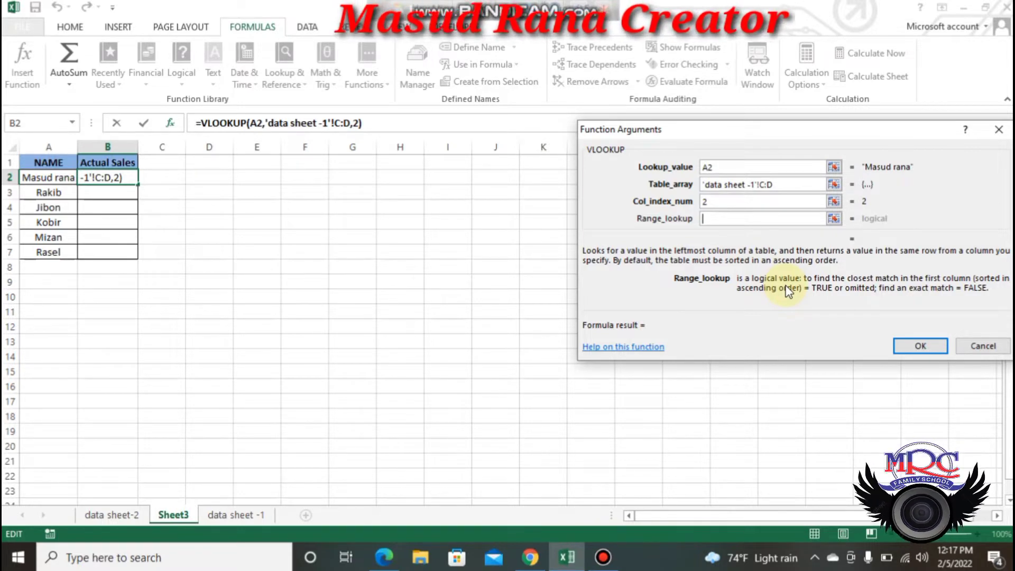
{"action": "type", "text": "F"}
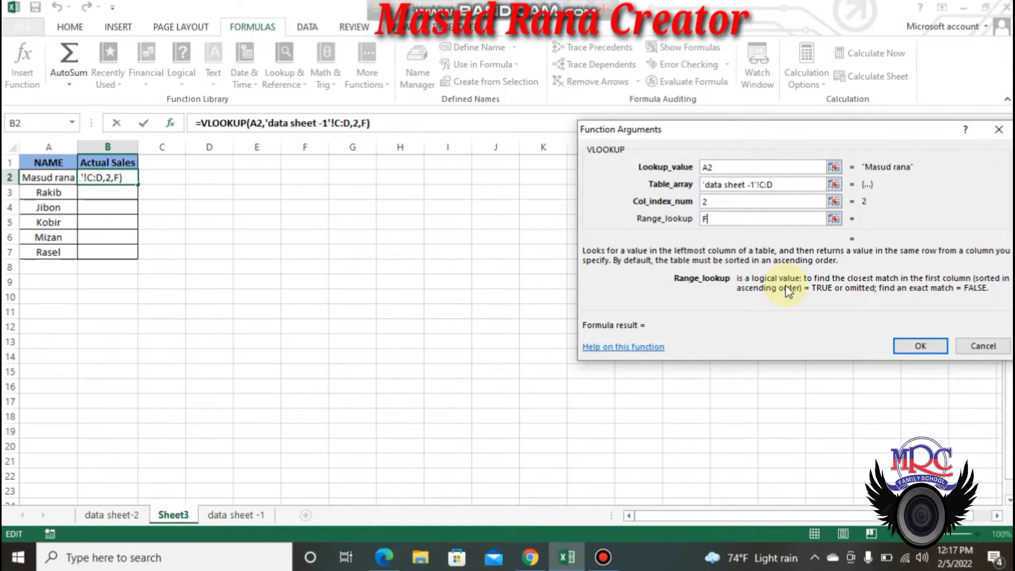
{"action": "type", "text": "A"}
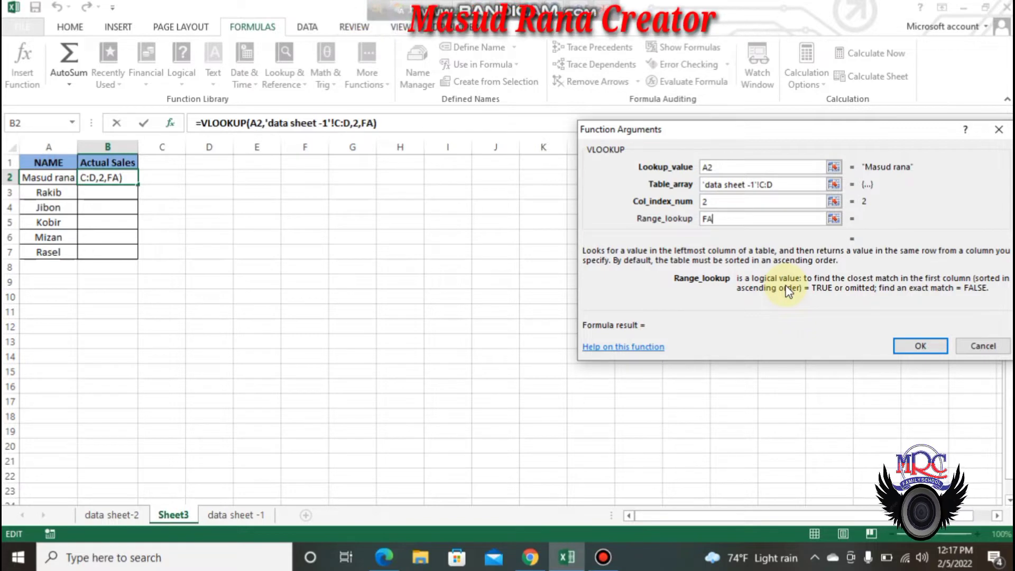
{"action": "type", "text": "LSE"}
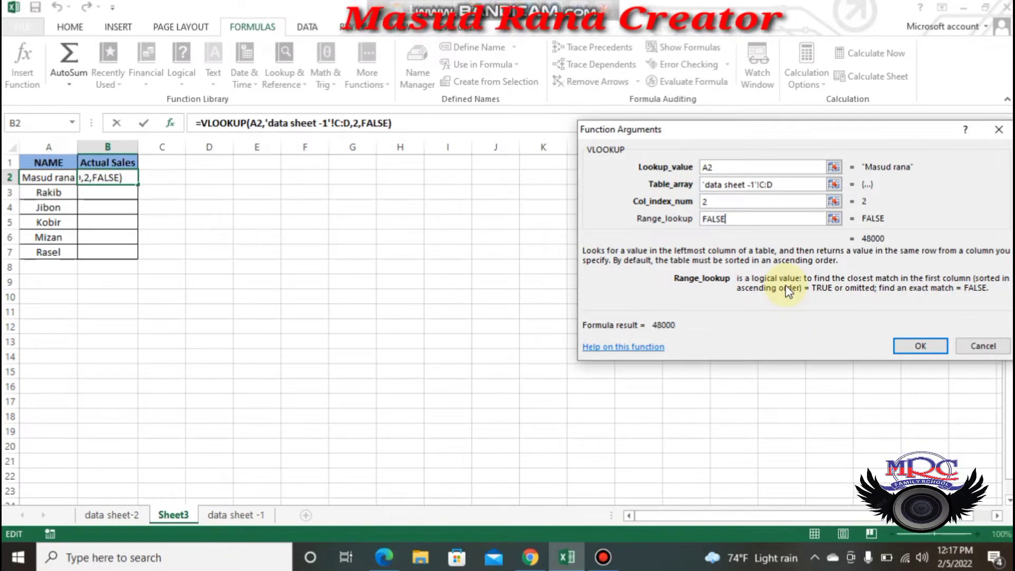
{"action": "key", "text": "Return"}
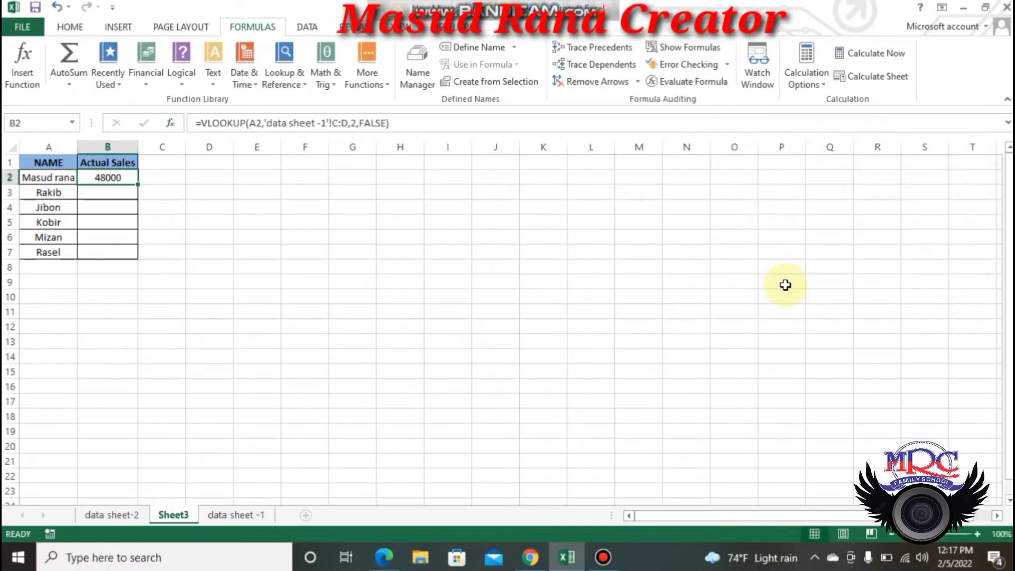
- Compare the result in B2 with the first person's name and sales in C3 and D3 of data sheet -1
{"action": "left_click", "coordinate": [116, 176]}
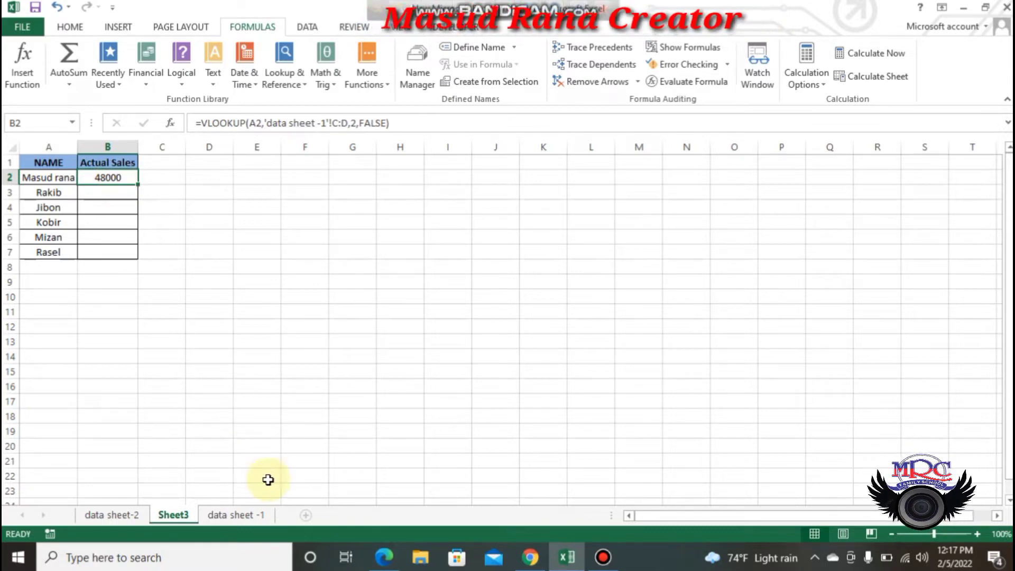
{"action": "left_click", "coordinate": [240, 517]}
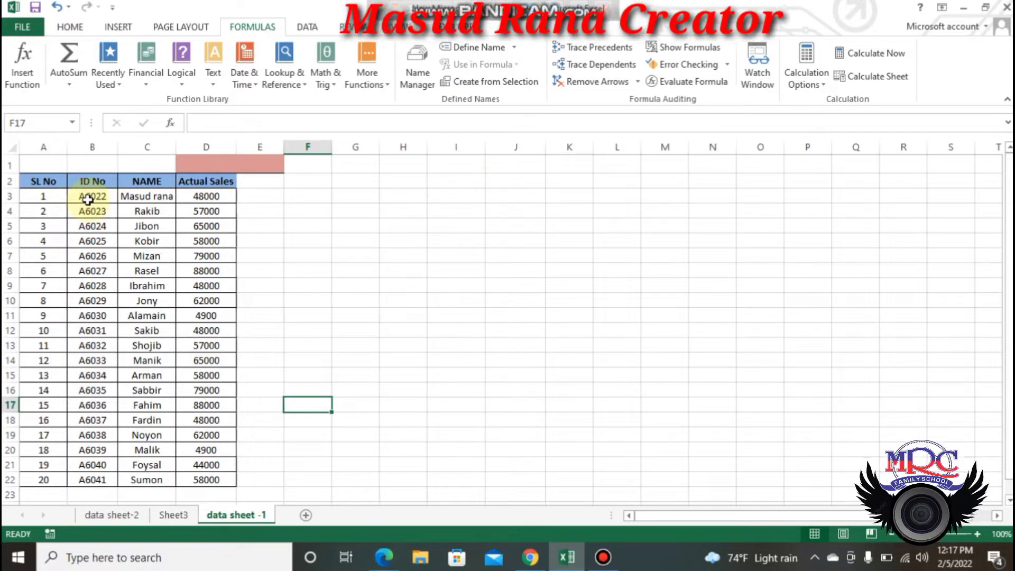
{"action": "left_click", "coordinate": [130, 197]}
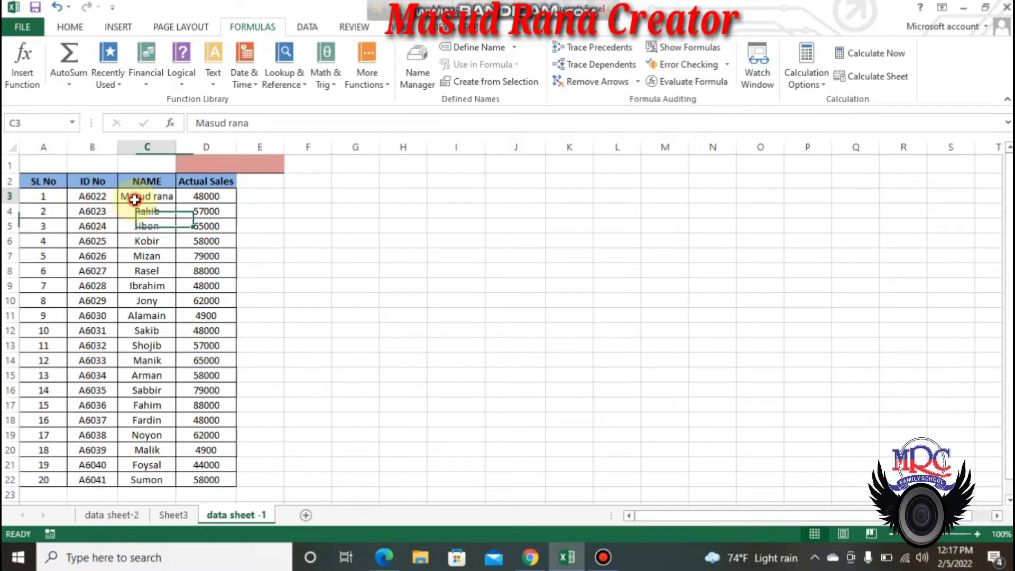
{"action": "left_click", "coordinate": [199, 196]}
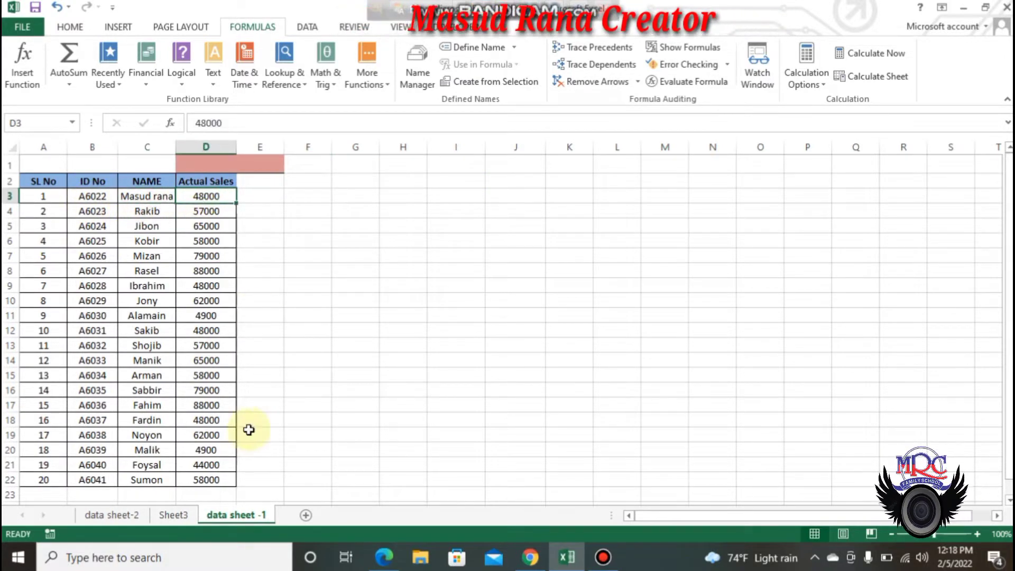
- Fill the VLOOKUP formula in B2 of Sheet3 down through B7
{"action": "left_click", "coordinate": [185, 516]}
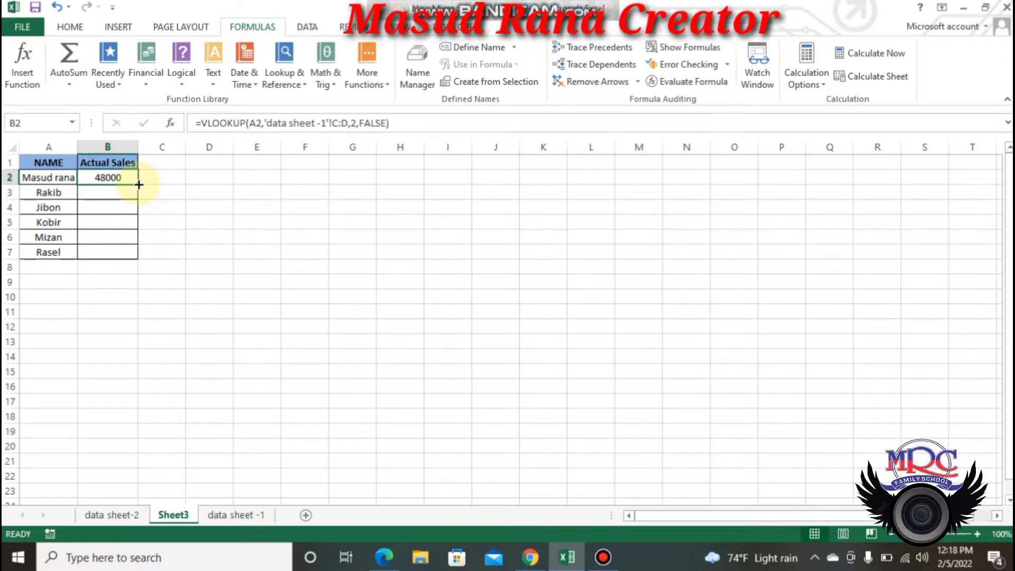
{"action": "left_click_drag", "start_coordinate": [138, 184], "coordinate": [141, 257]}
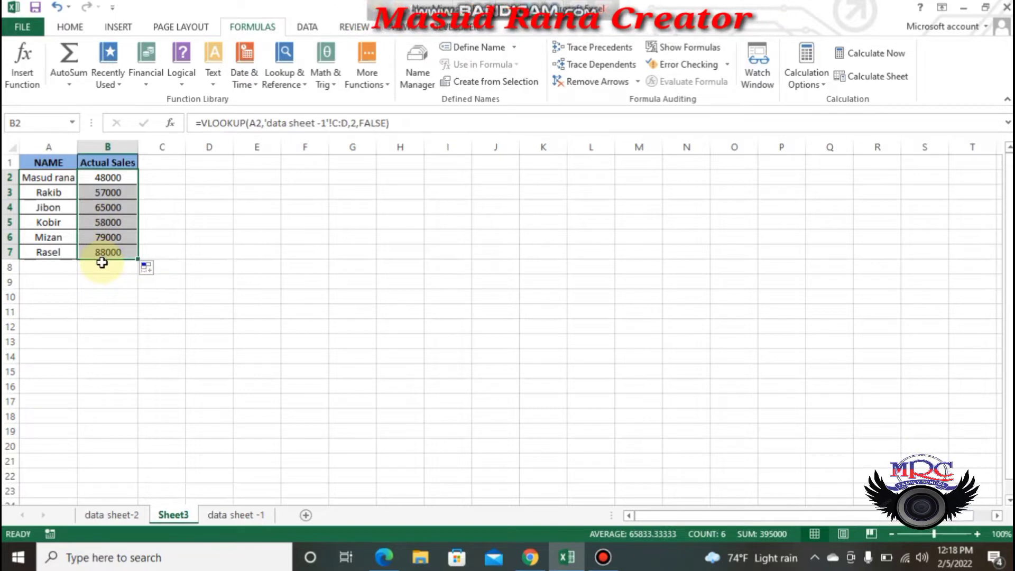
- Check the lookup in B3 by copying the name from A3 and finding it on the data sheet -1 worksheet
{"action": "left_click", "coordinate": [50, 193]}
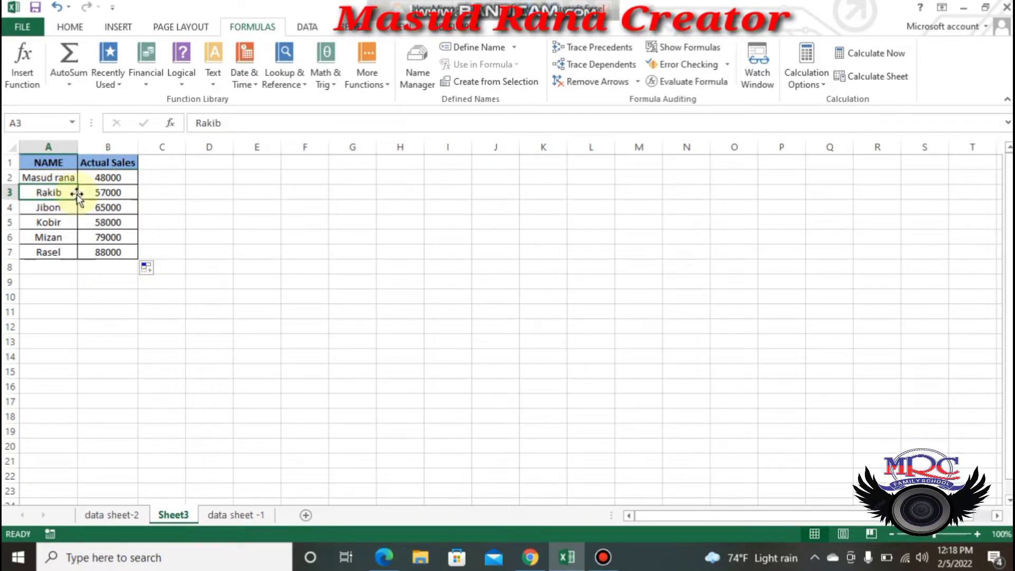
{"action": "left_click", "coordinate": [110, 196]}
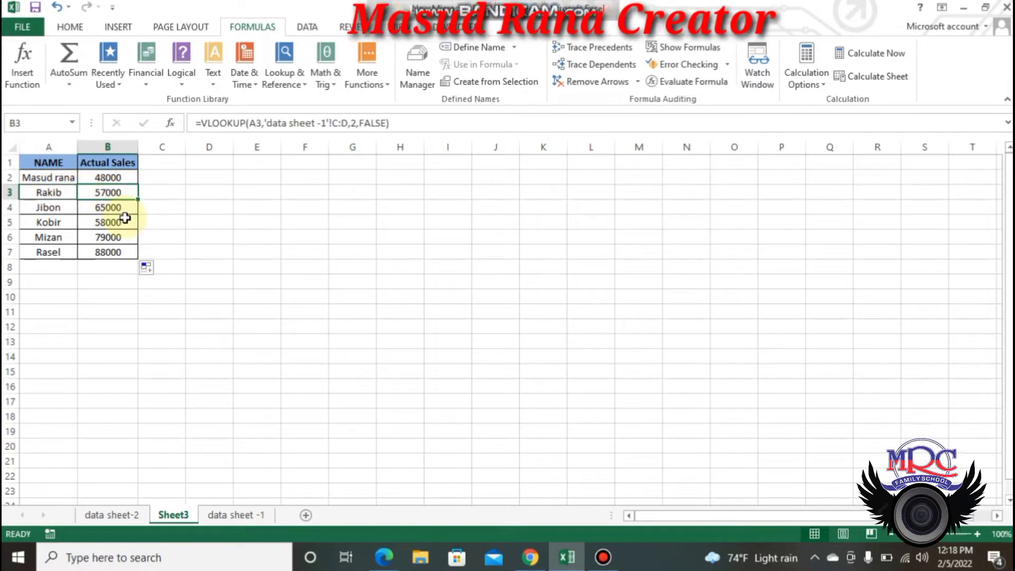
{"action": "left_click", "coordinate": [58, 193]}
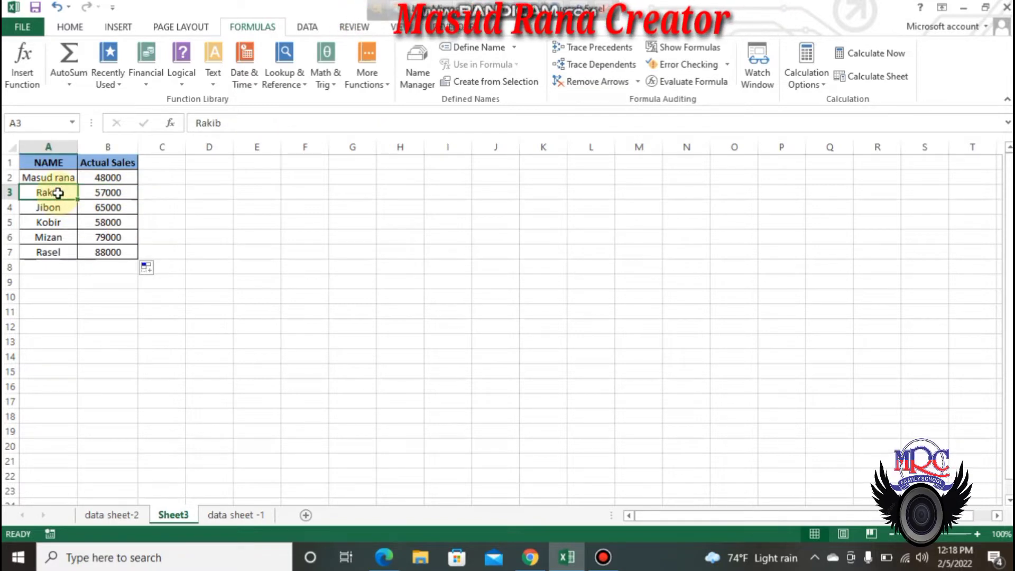
{"action": "key", "text": "ctrl+c"}
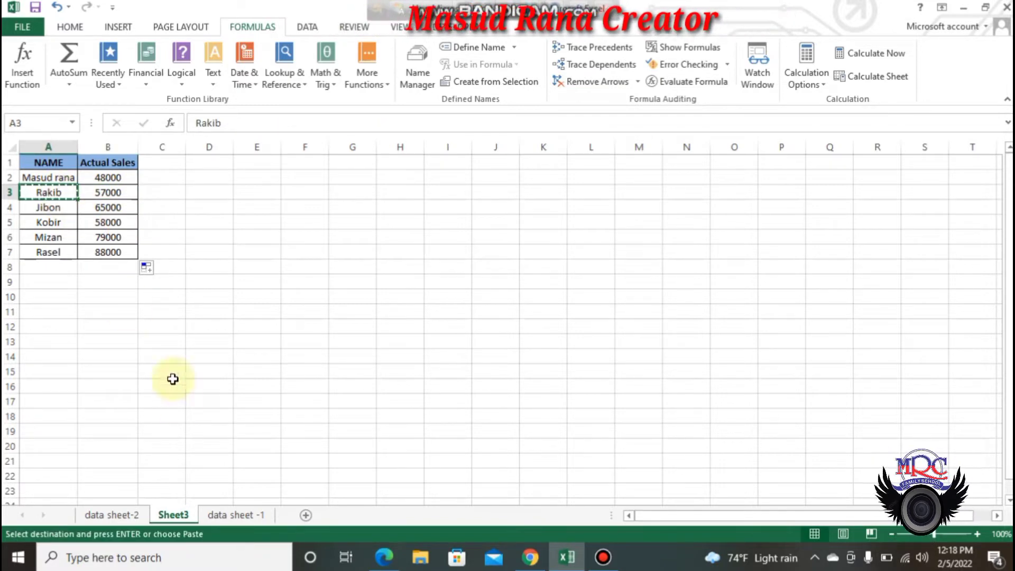
{"action": "left_click", "coordinate": [231, 516]}
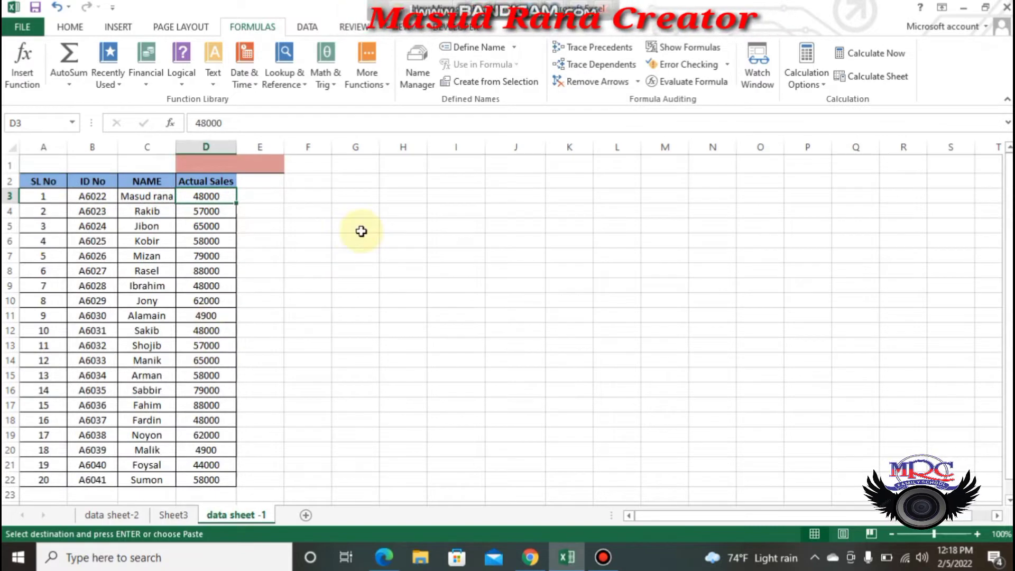
{"action": "key", "text": "ctrl+f"}
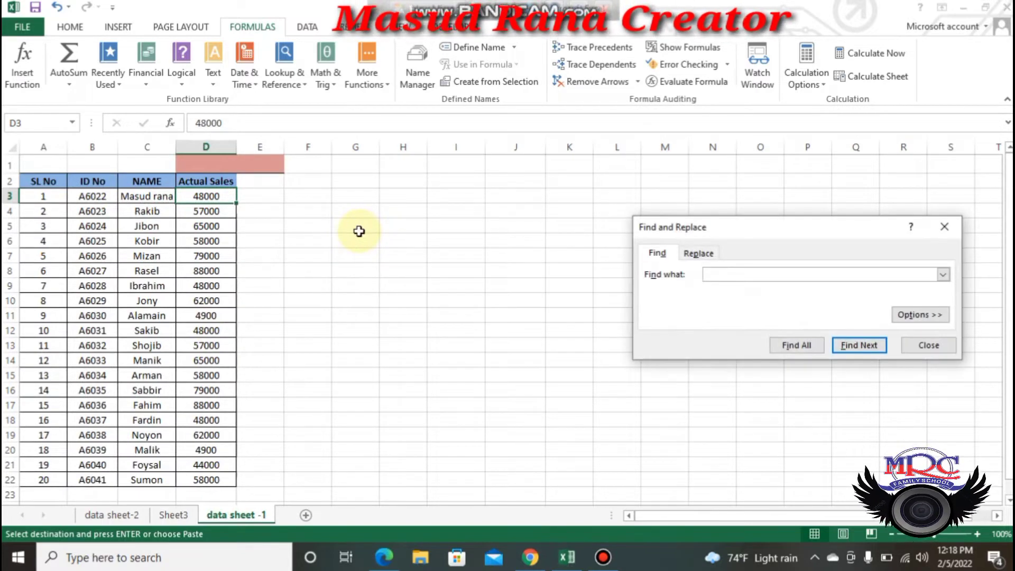
{"action": "key", "text": "ctrl+v"}
{"action": "key", "text": "Return"}
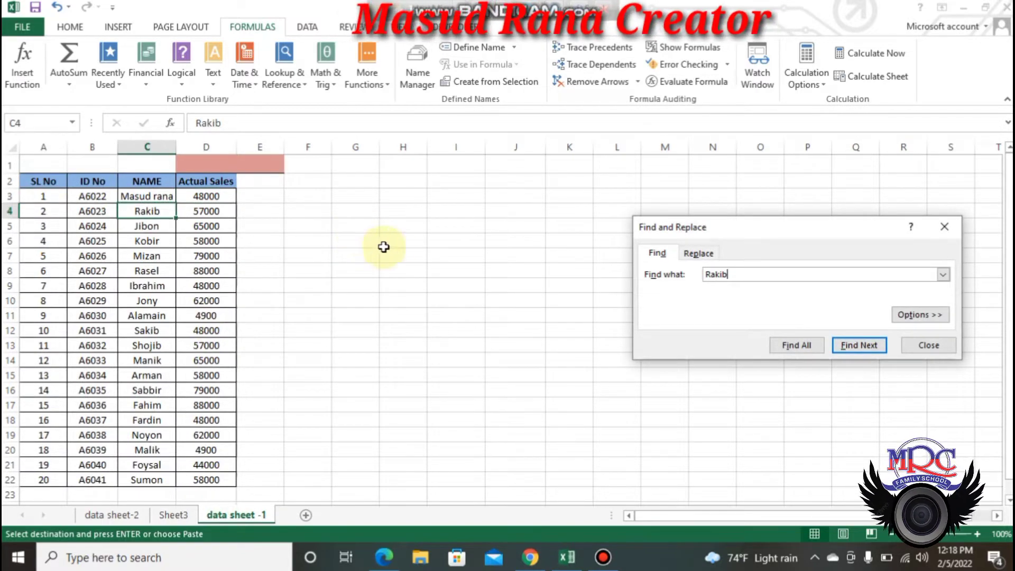
{"action": "left_click", "coordinate": [135, 216]}
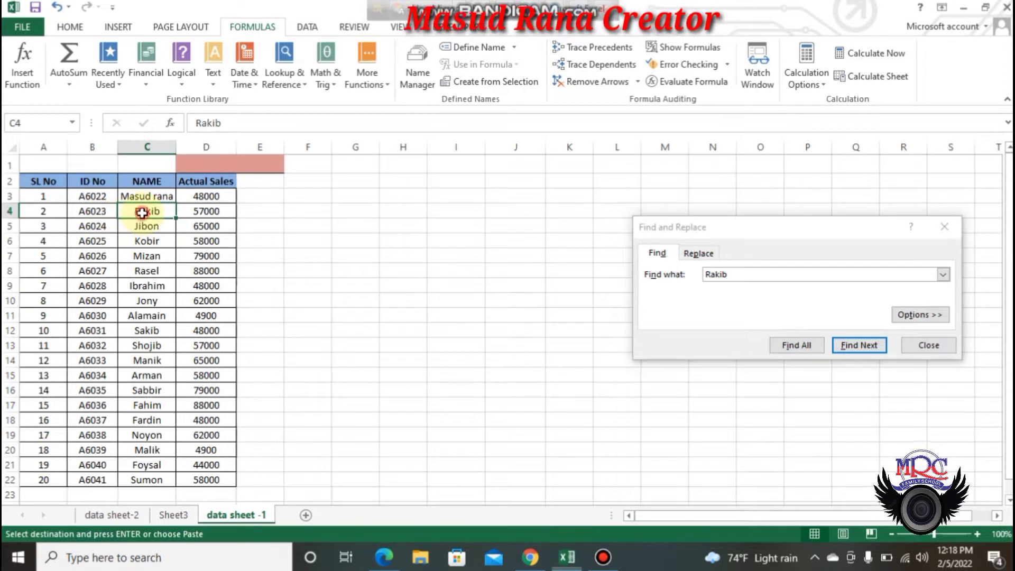
- Check the second person's actual sales in D4 of data sheet -1 and close the search
{"action": "left_click", "coordinate": [206, 214]}
{"action": "left_click", "coordinate": [945, 226]}
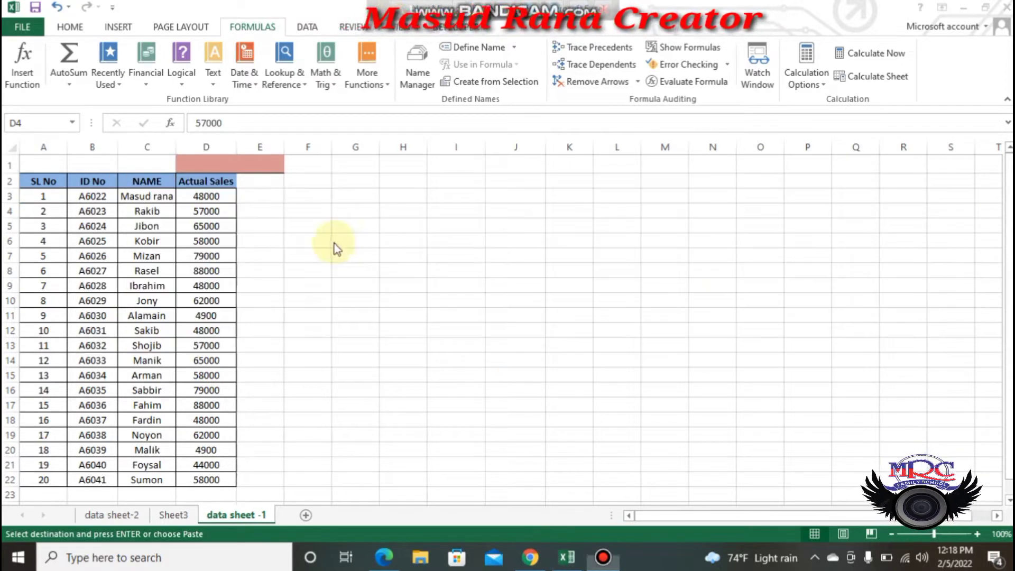
{"action": "left_click", "coordinate": [603, 557]}
{"action": "left_click", "coordinate": [690, 70]}
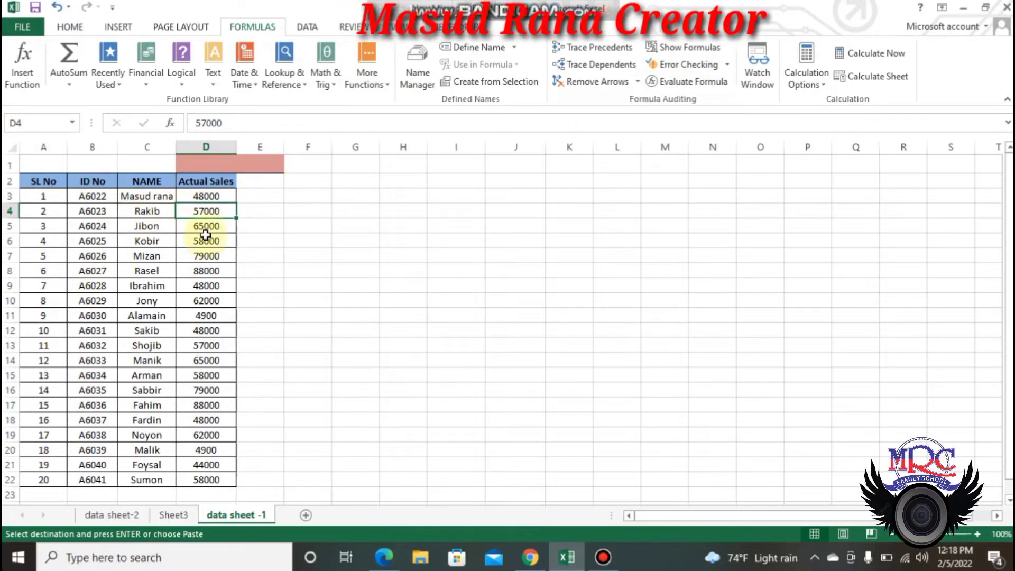
- Start a VLOOKUP formula in B2 of Sheet3 with the name in A2 as the lookup value
{"action": "left_click", "coordinate": [168, 514]}
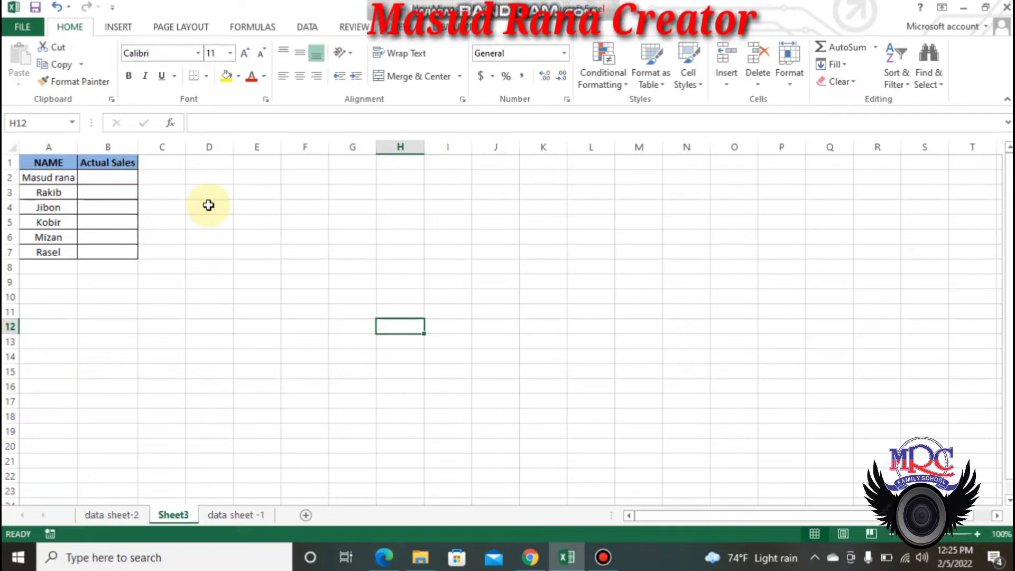
{"action": "left_click", "coordinate": [207, 205]}
{"action": "left_click", "coordinate": [118, 180]}
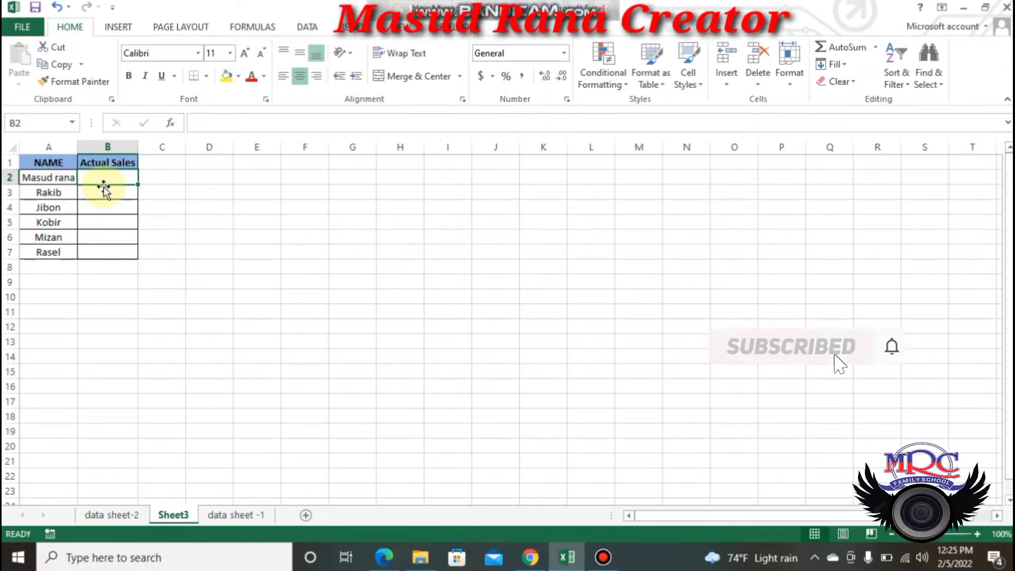
{"action": "type", "text": "+"}
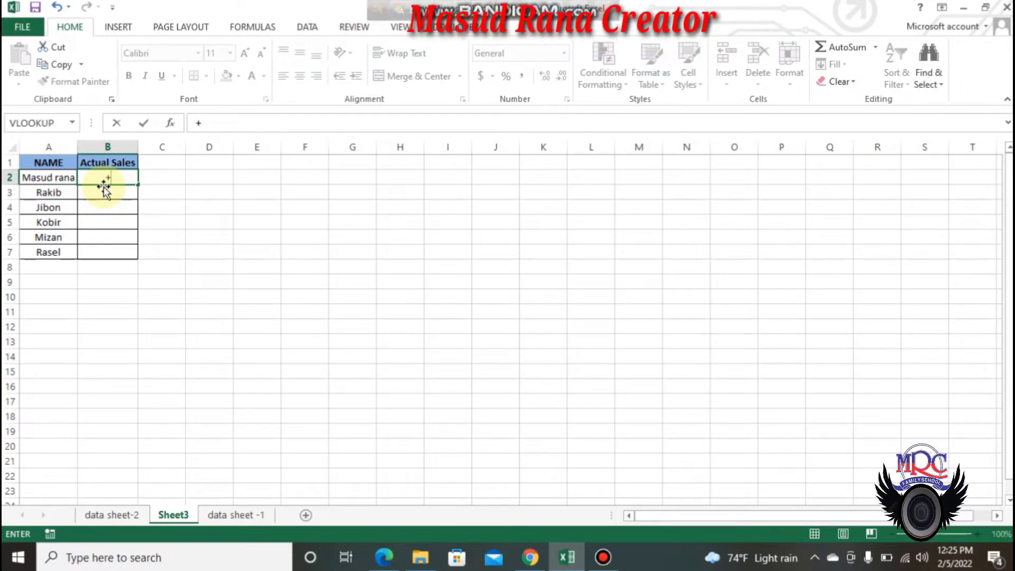
{"action": "type", "text": "V"}
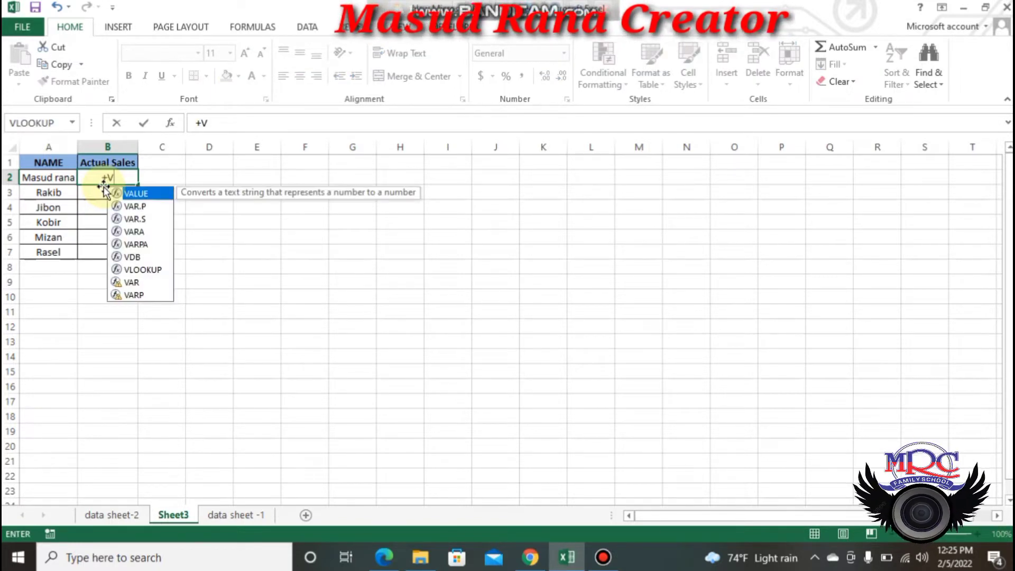
{"action": "left_click", "coordinate": [133, 271]}
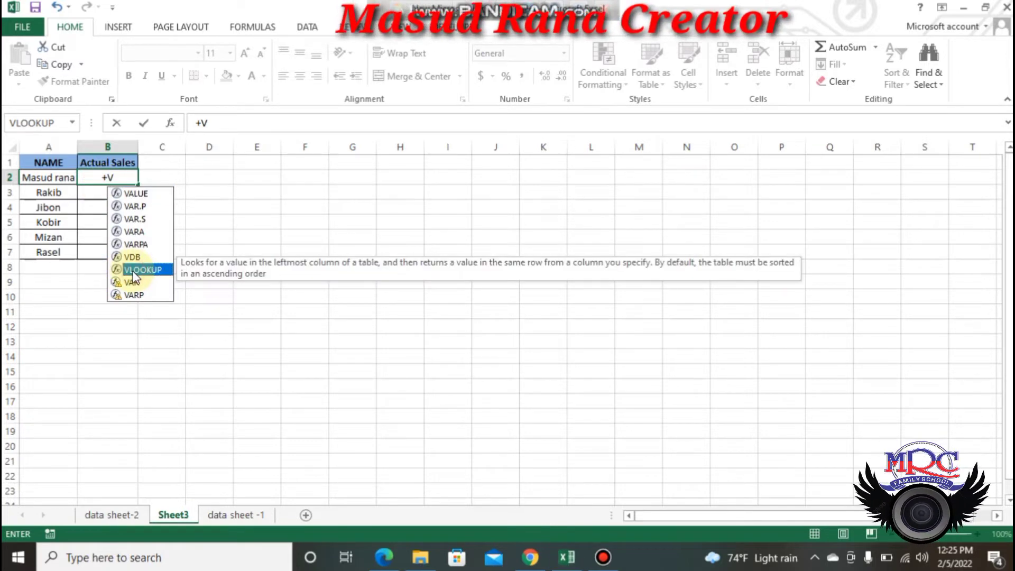
{"action": "double_click", "coordinate": [132, 270]}
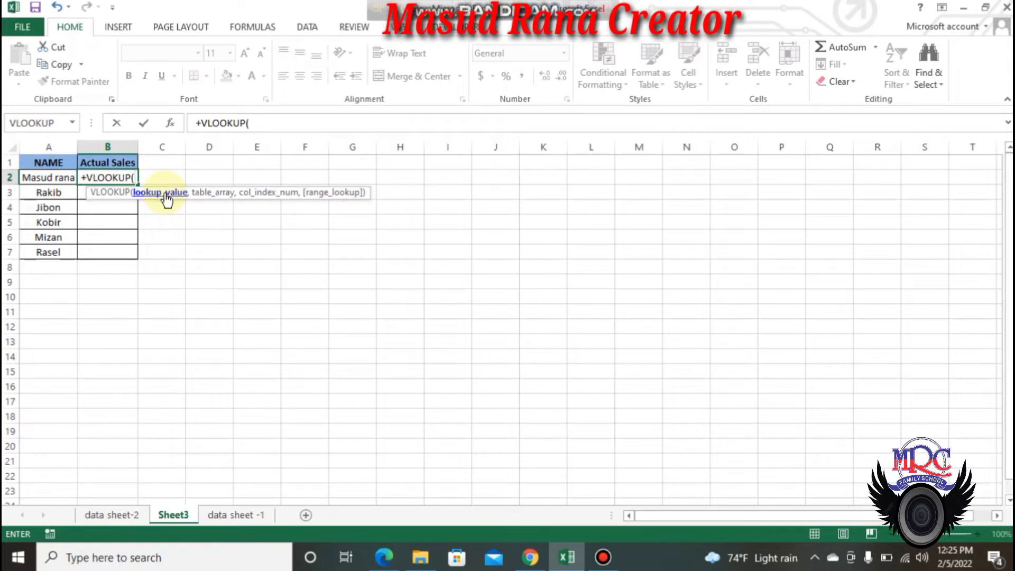
{"action": "left_click", "coordinate": [39, 177]}
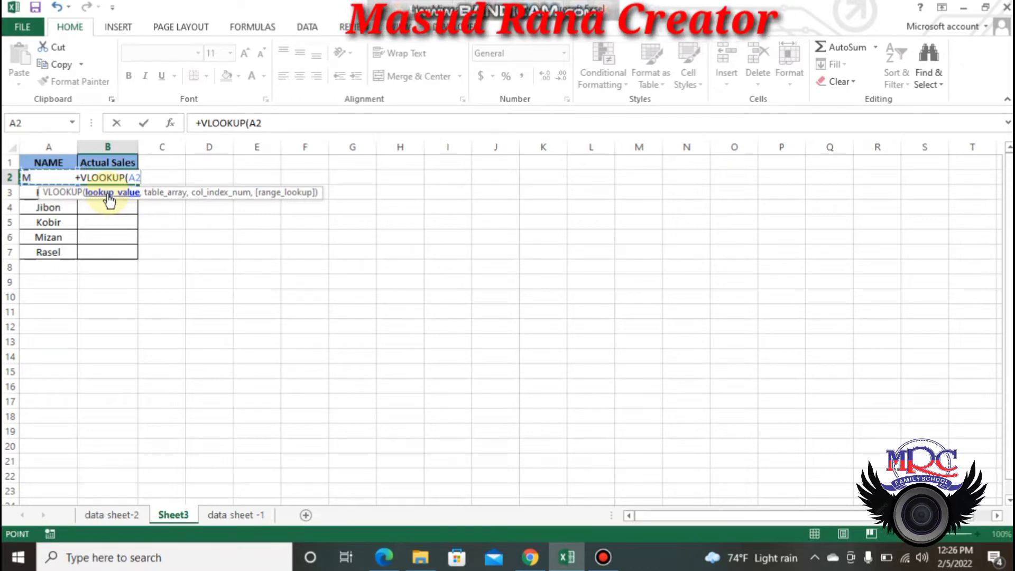
{"action": "type", "text": ","}
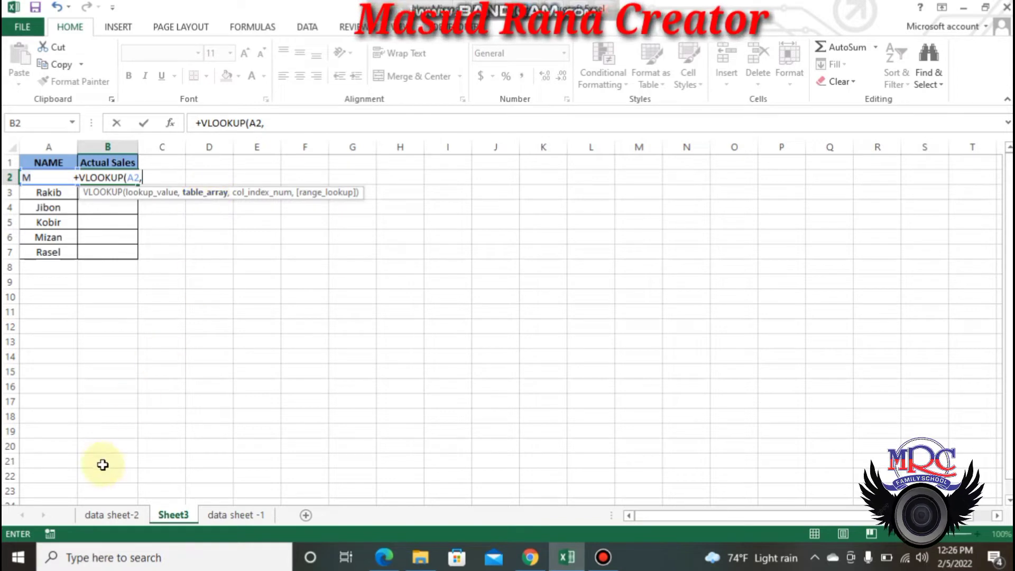
- Set the VLOOKUP table array to columns C:G of the data sheet-2 worksheet
{"action": "left_click", "coordinate": [133, 515]}
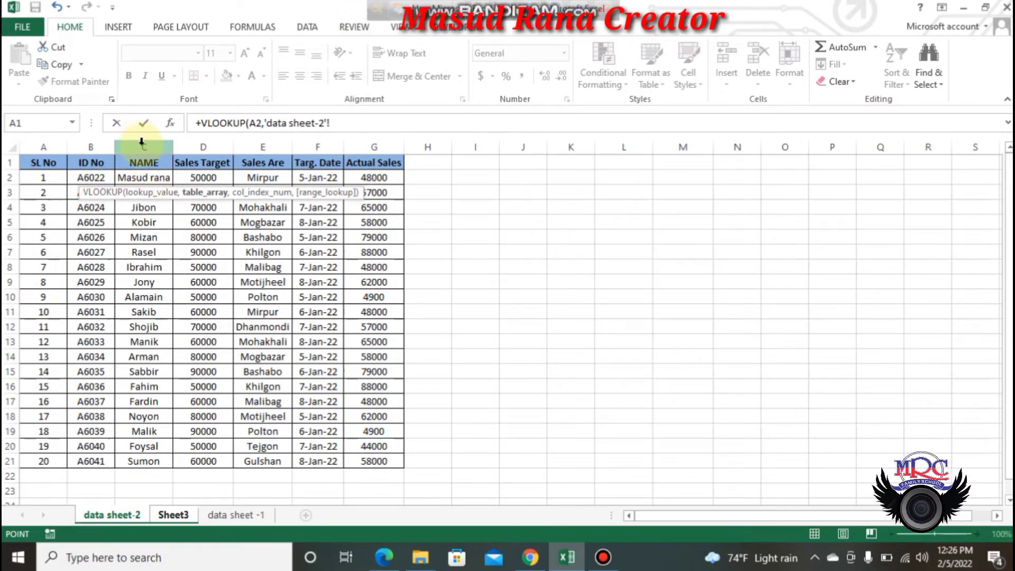
{"action": "left_click_drag", "start_coordinate": [142, 142], "coordinate": [372, 165]}
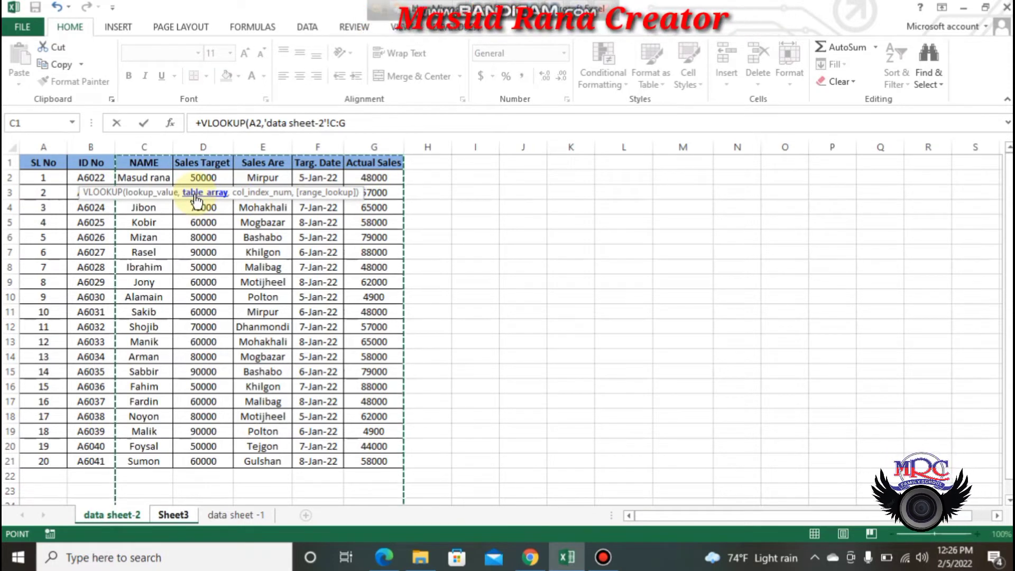
{"action": "type", "text": ","}
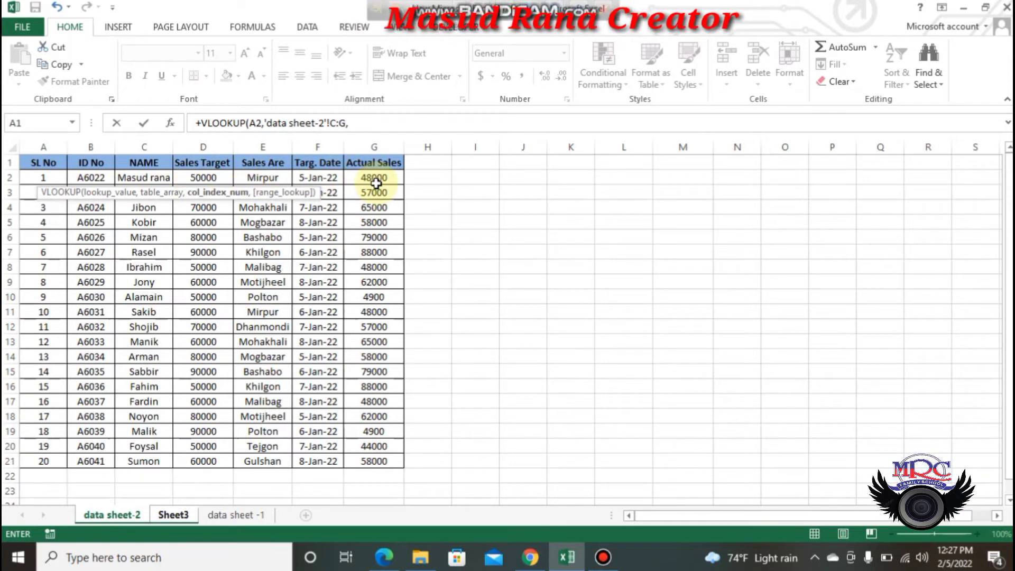
- Set the VLOOKUP column index to 5 and the range lookup to FALSE, and enter the formula in B2
{"action": "type", "text": "5"}
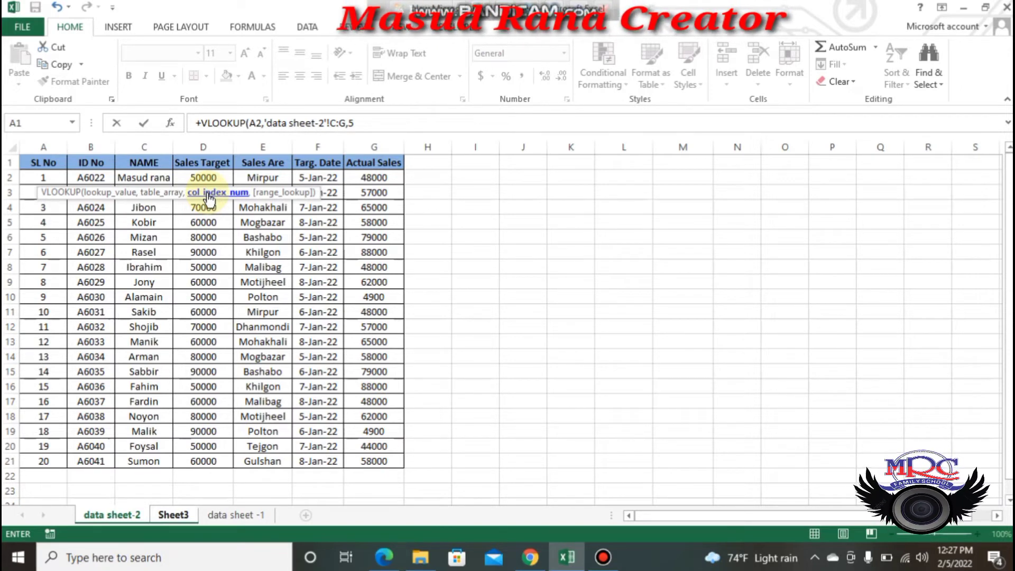
{"action": "type", "text": ","}
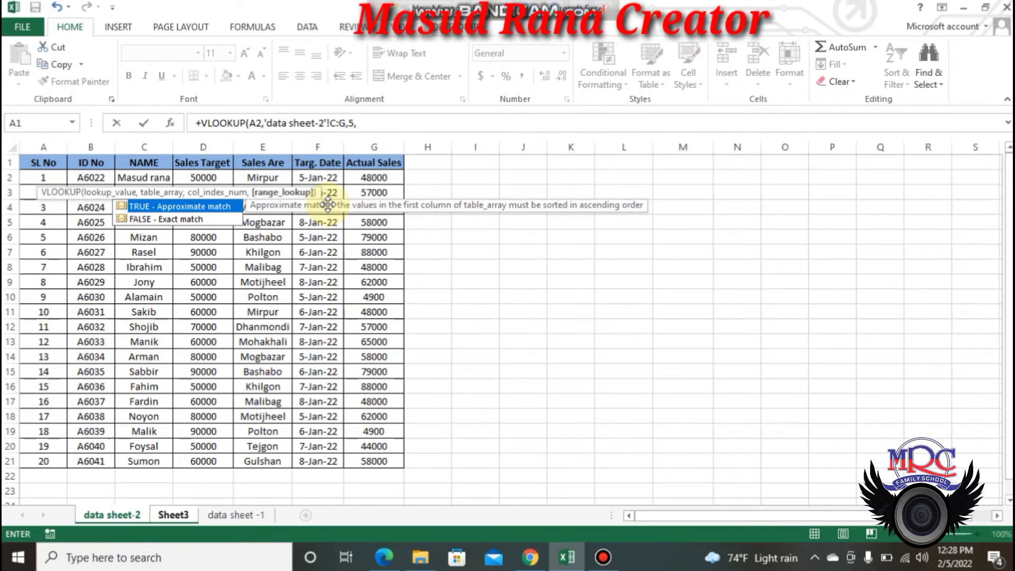
{"action": "type", "text": "FA"}
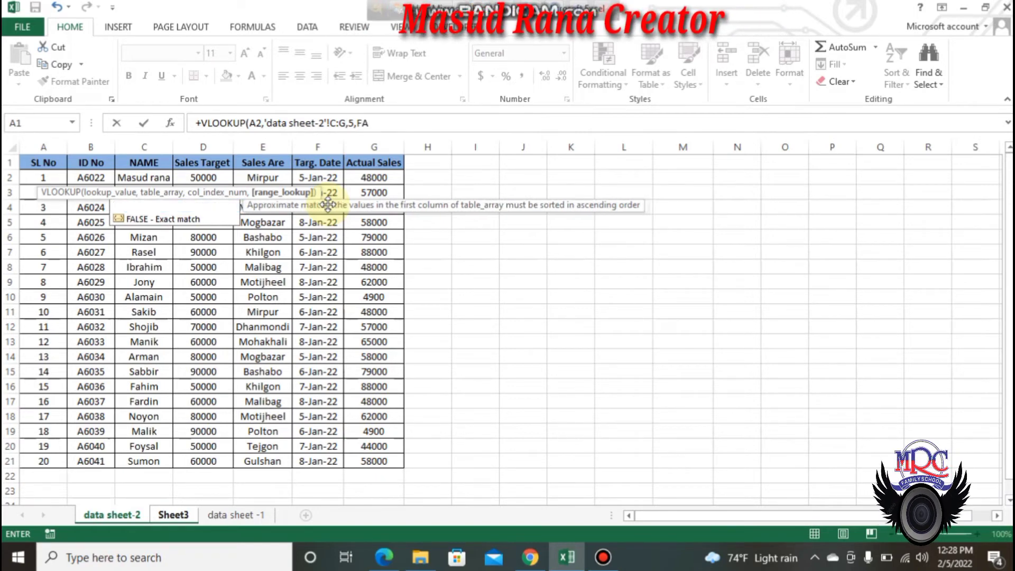
{"action": "type", "text": "LSE"}
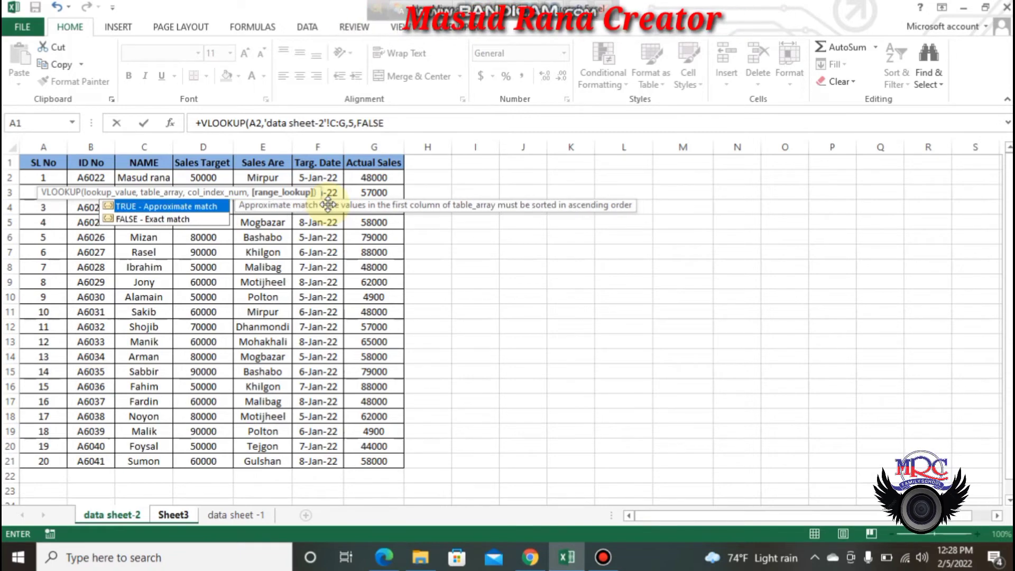
{"action": "key", "text": "Return"}
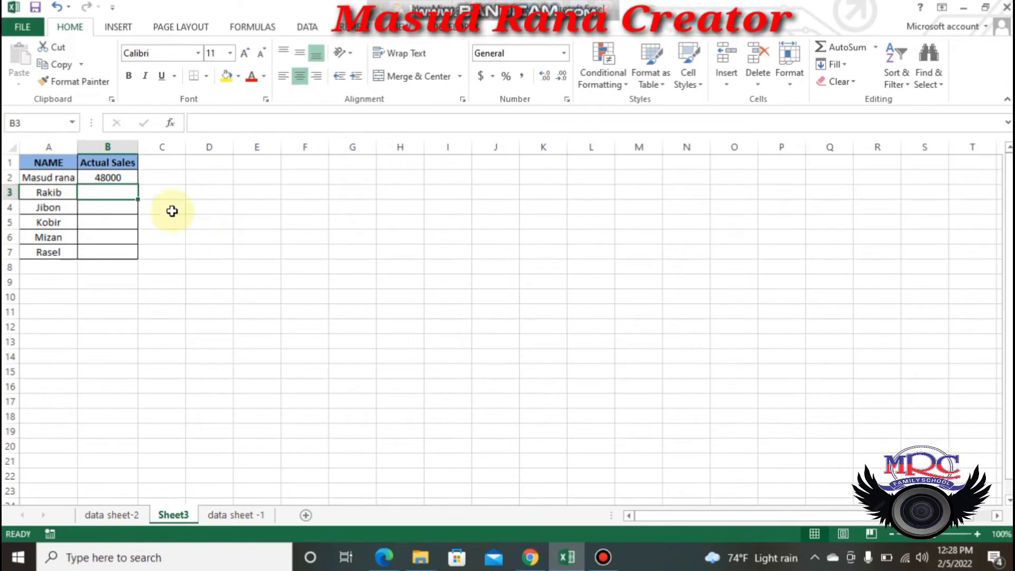
- Compare the result in B2 with the first person's actual sales in G2 and name in C2 of data sheet-2
{"action": "left_click", "coordinate": [94, 181]}
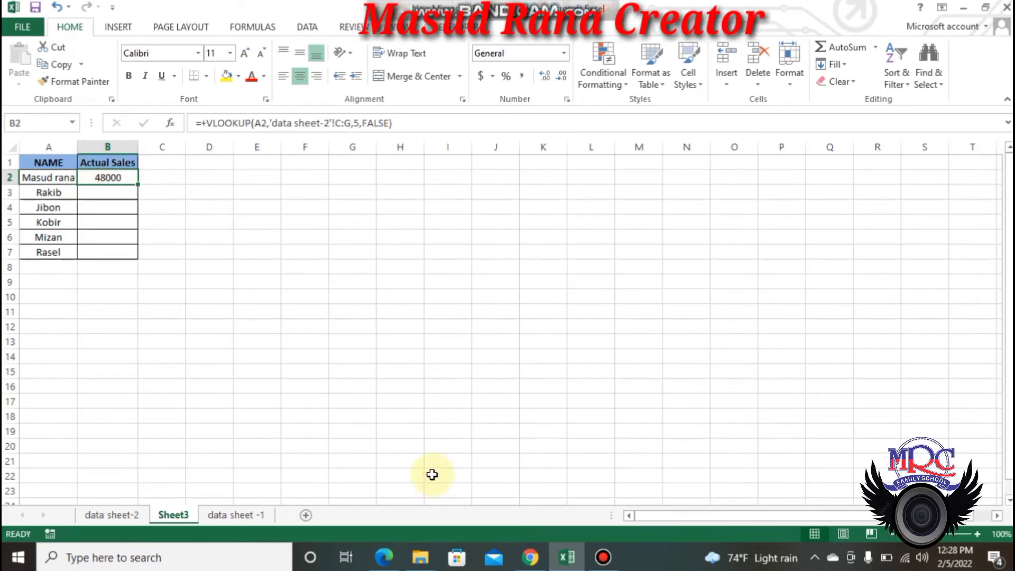
{"action": "left_click", "coordinate": [112, 518]}
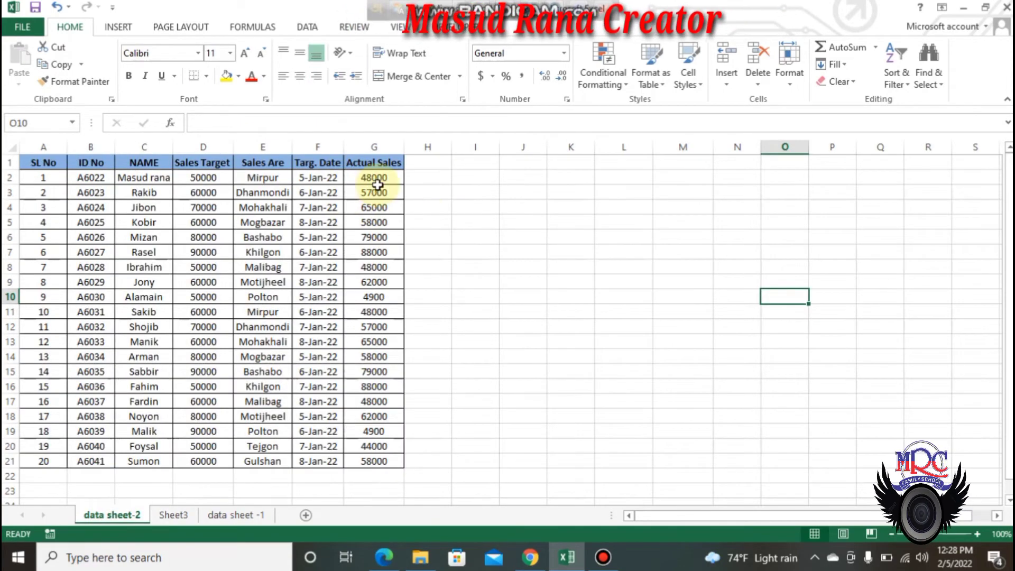
{"action": "left_click", "coordinate": [378, 181]}
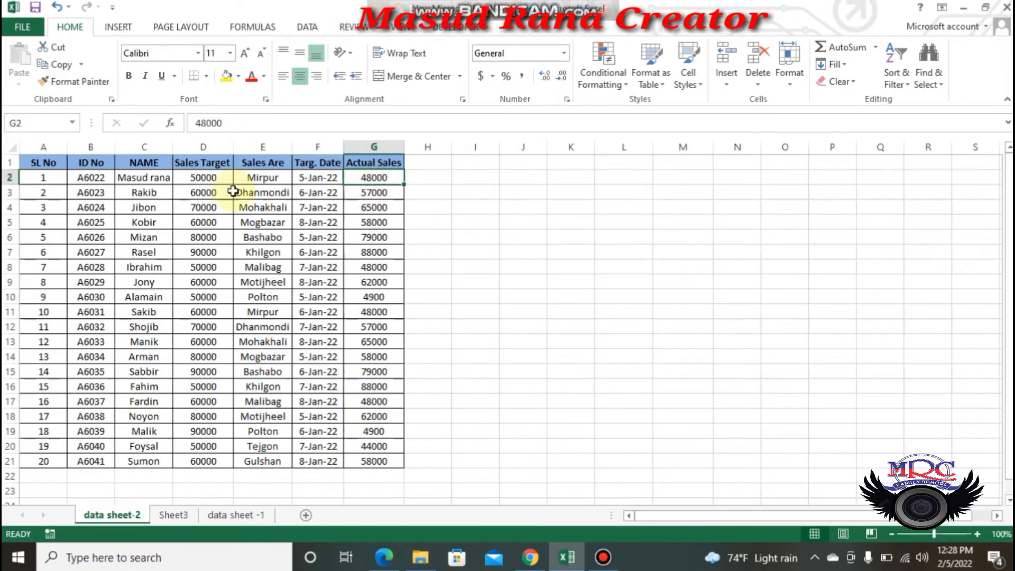
{"action": "left_click", "coordinate": [151, 178]}
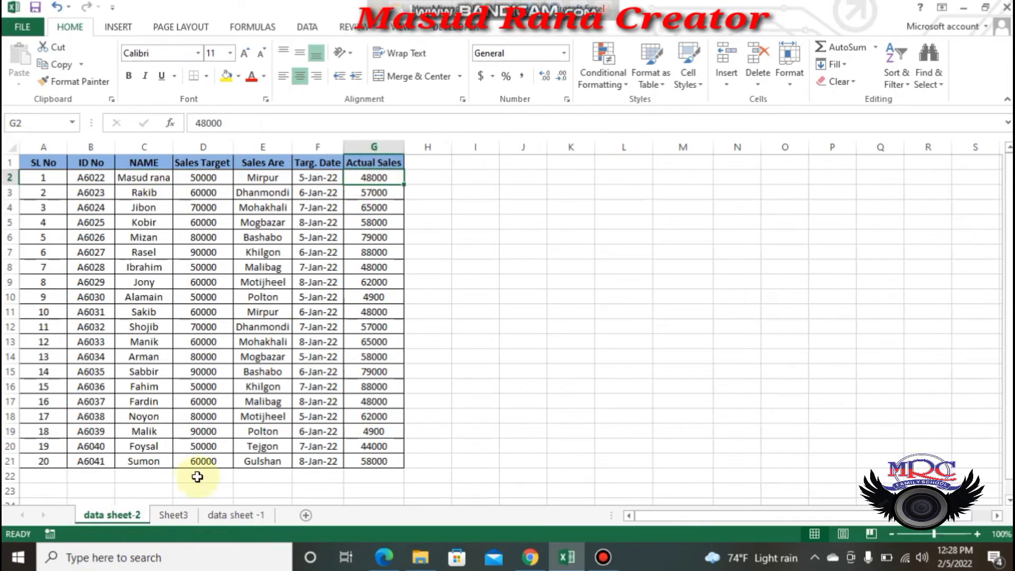
- Fill the VLOOKUP formula in B2 of Sheet3 down through B8 and clear the surplus formula in B8
{"action": "left_click", "coordinate": [173, 515]}
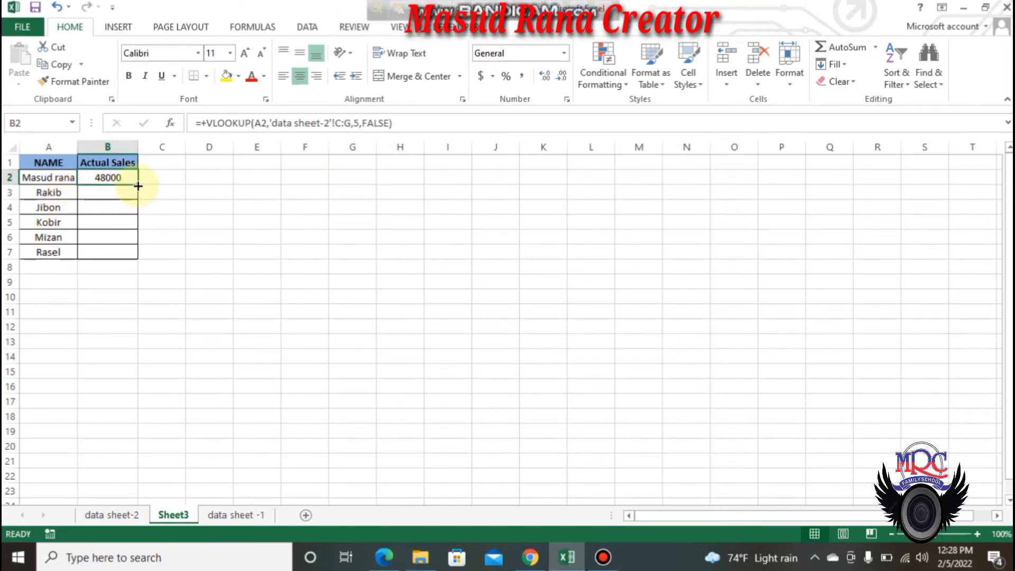
{"action": "left_click_drag", "start_coordinate": [137, 183], "coordinate": [127, 266]}
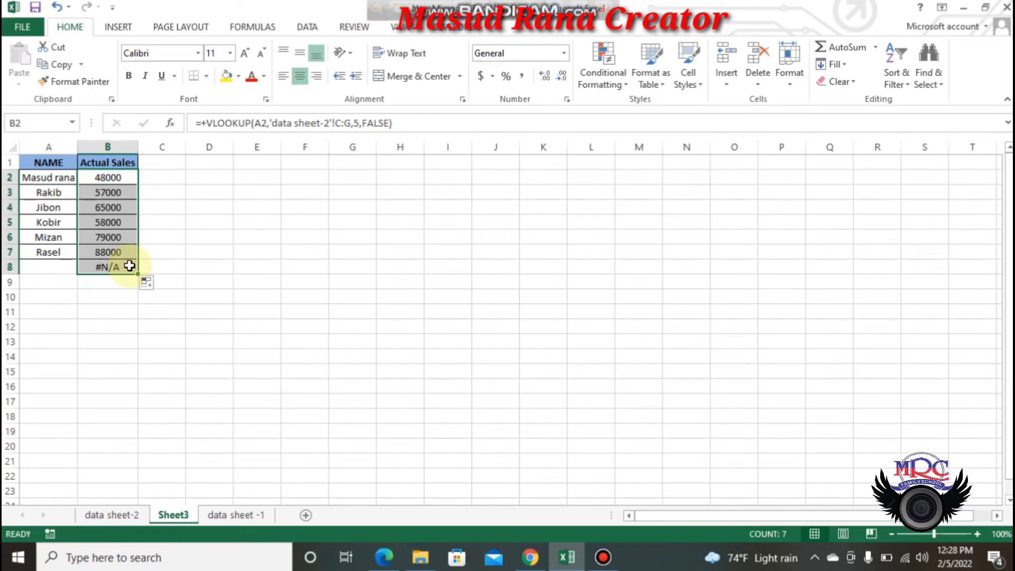
{"action": "left_click", "coordinate": [116, 267]}
{"action": "key", "text": "Delete"}
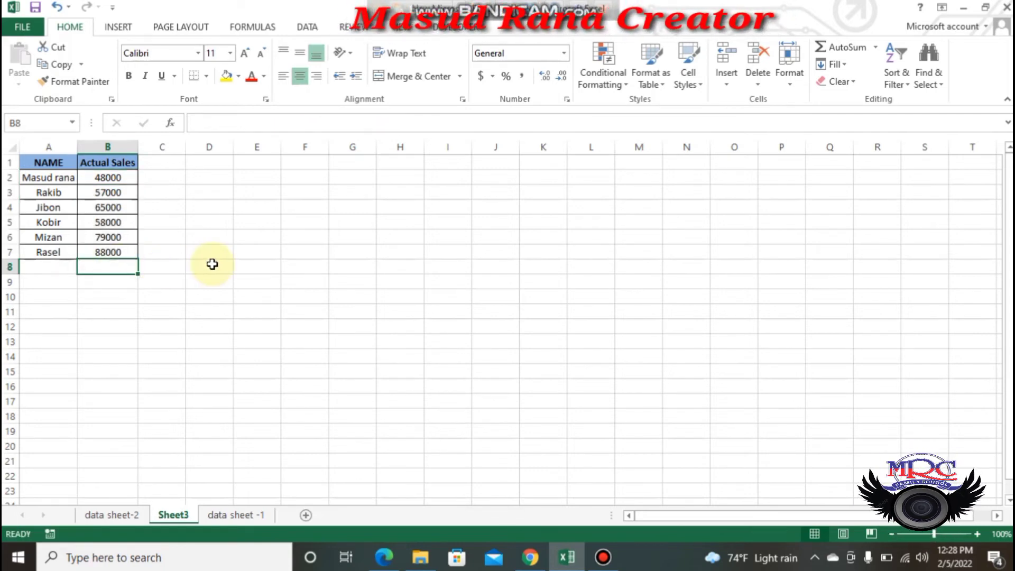
{"action": "left_click", "coordinate": [211, 265]}
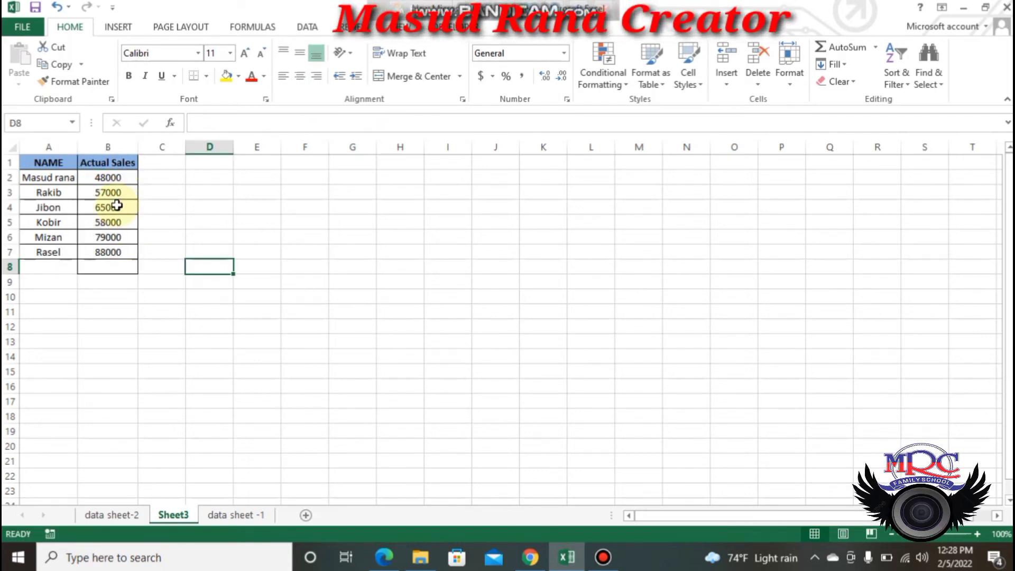